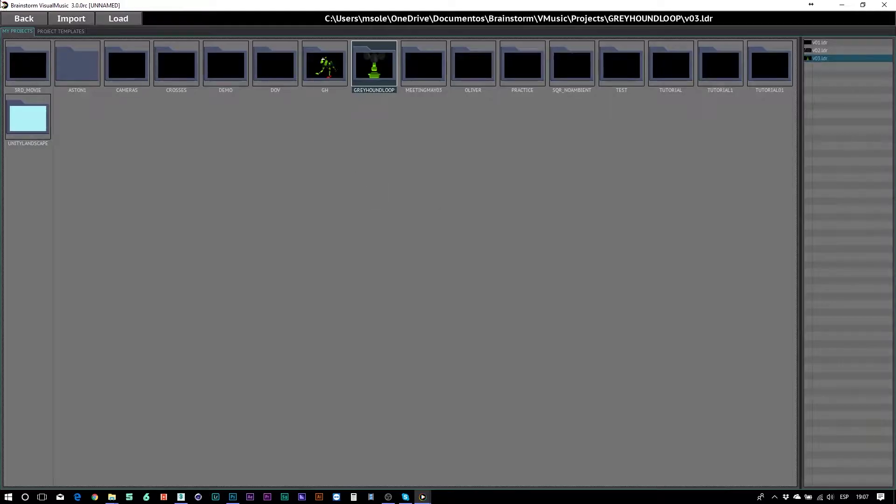
Leave the project browser, create a new 3D clip and load MagicCube_v3.scn from the _C4D_WS\pack6 folder into it
click(15, 20)
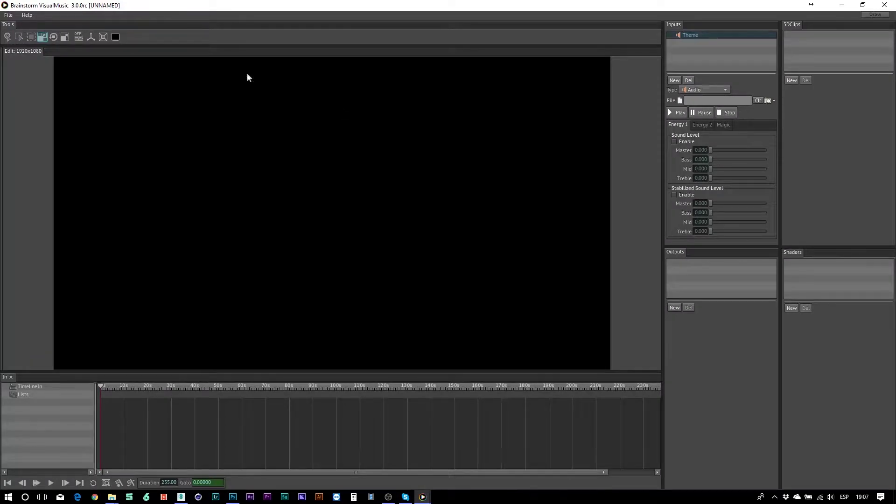
click(792, 81)
click(884, 91)
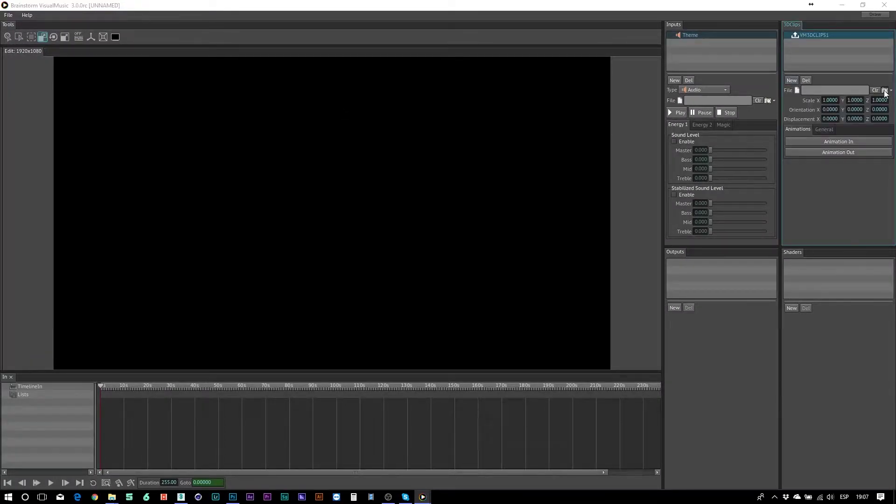
scroll(141, 129, up, 10)
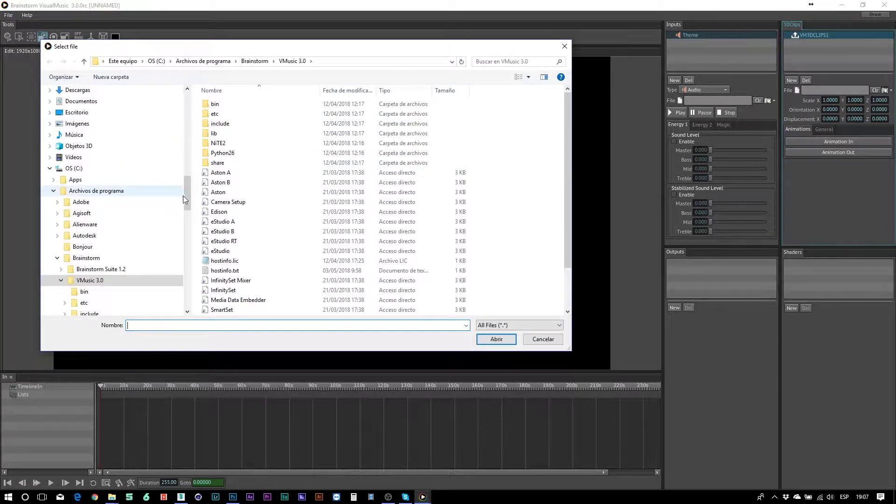
click(145, 110)
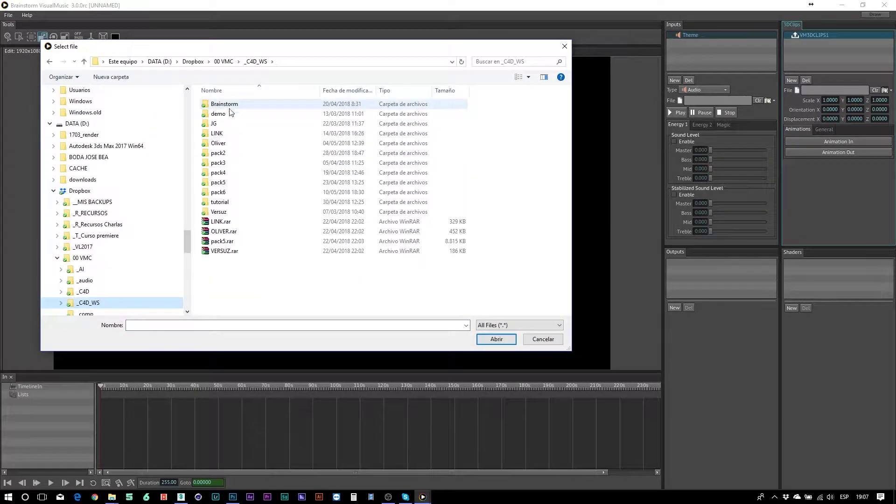
double_click(218, 192)
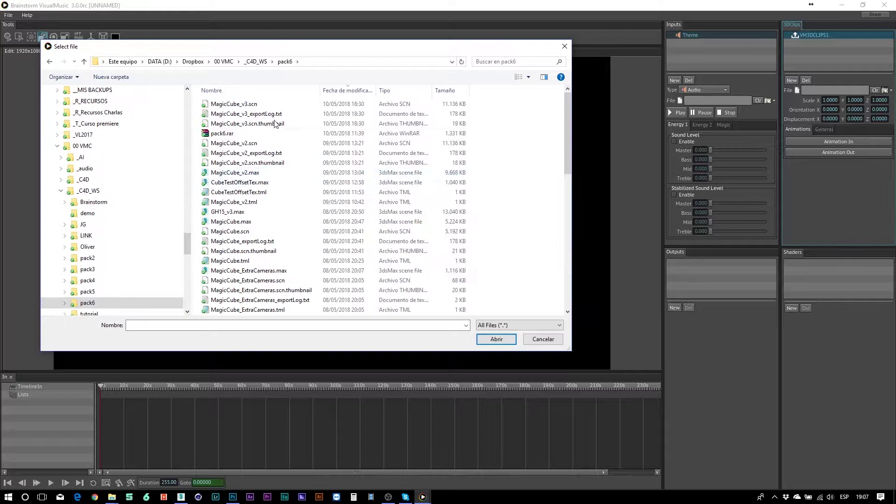
click(245, 104)
click(508, 341)
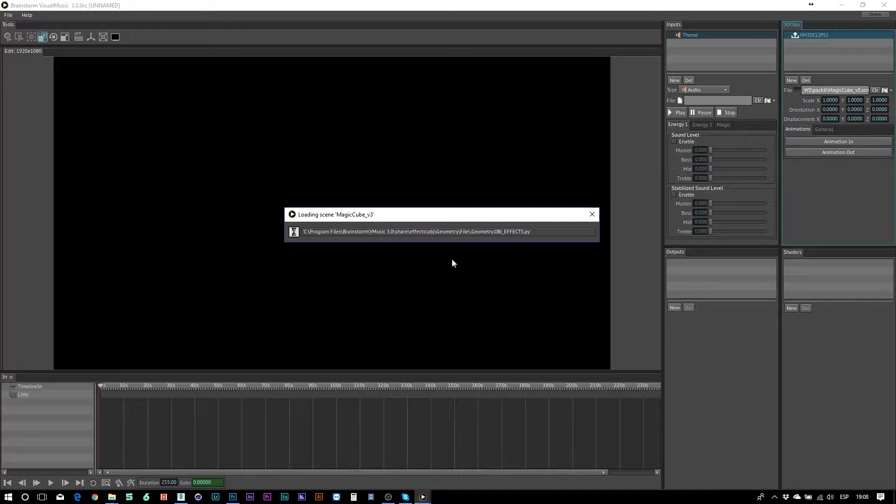
Switch to File Explorer and examine the scene's texture images in the pack6\MagicCube_v3\tex folder, including Purple_4_textures.png
click(845, 5)
double_click(398, 59)
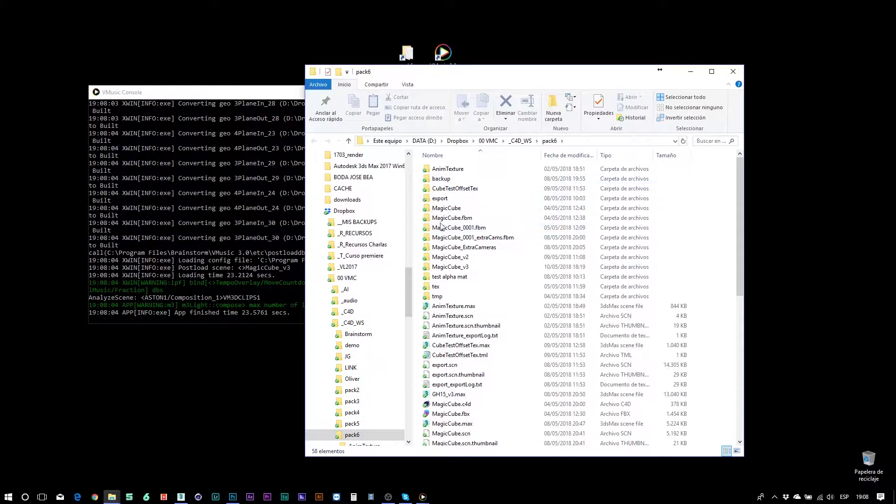
double_click(459, 271)
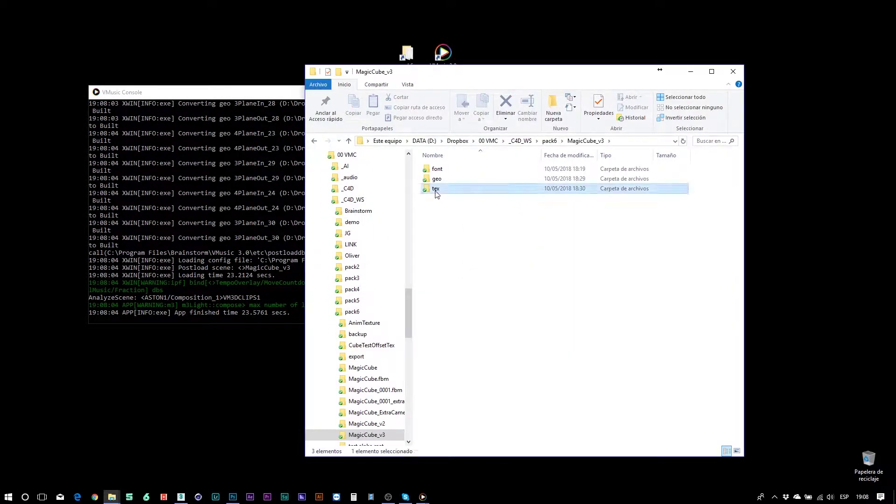
double_click(436, 189)
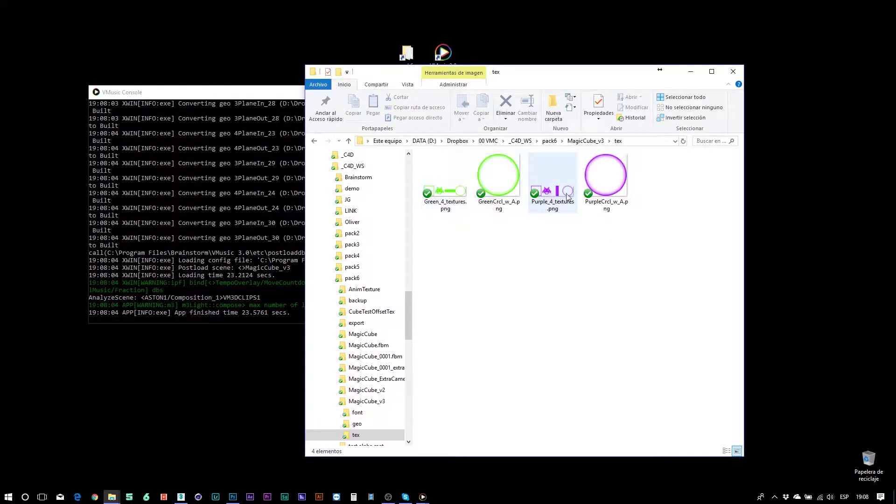
drag(654, 176, 413, 220)
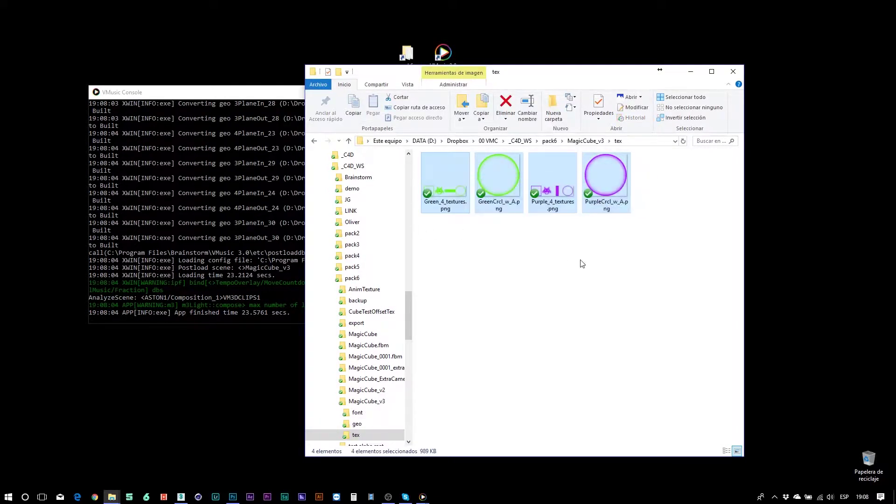
click(580, 262)
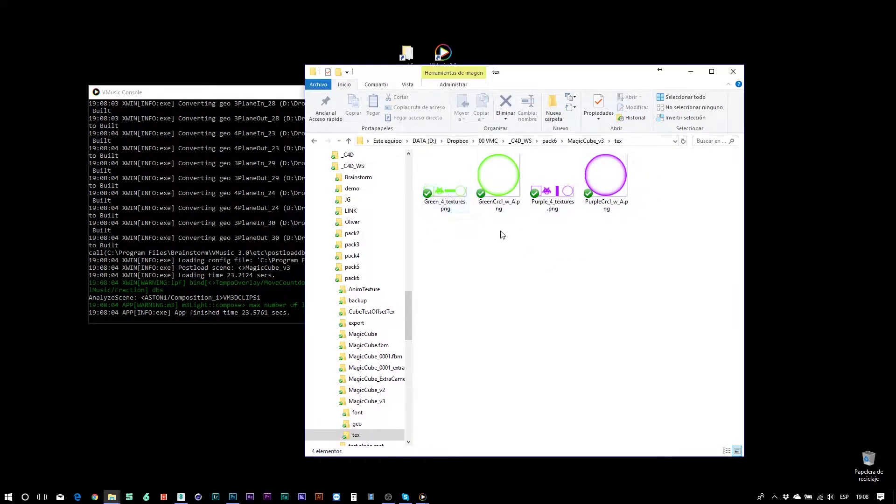
click(554, 195)
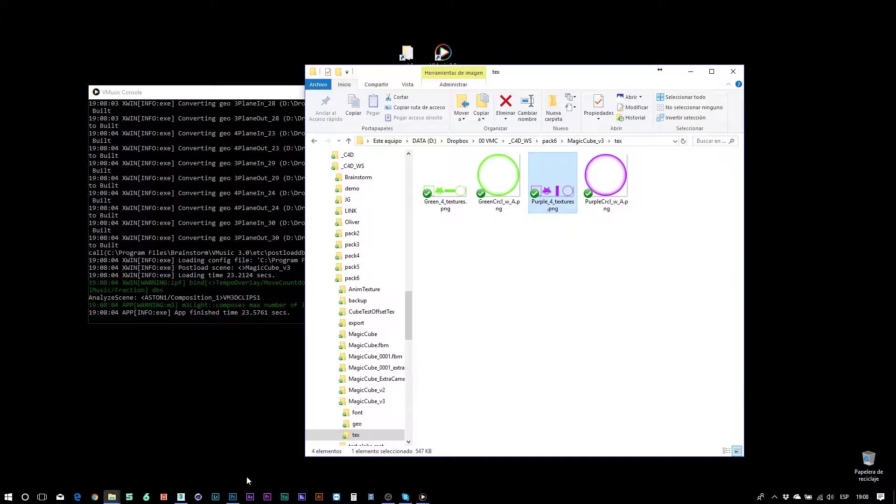
Switch to Photoshop and hide the four Space for TEXTURE background layers in Purple_4_textures.psd
click(233, 497)
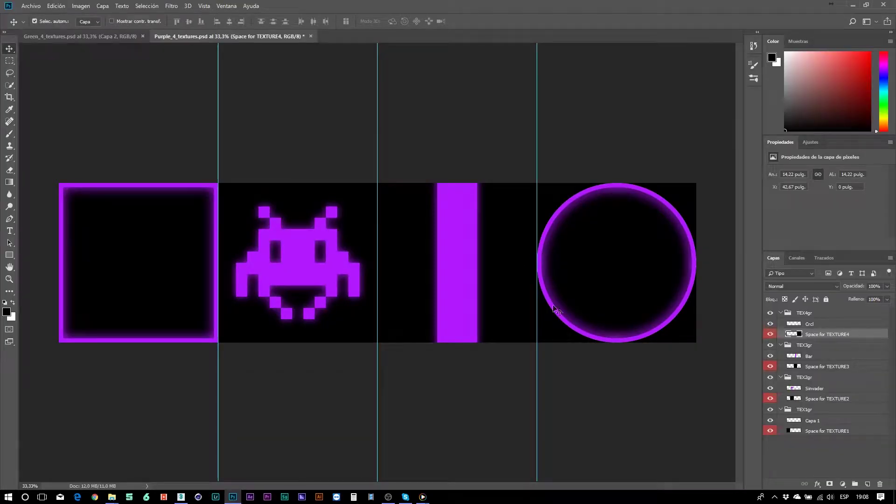
click(770, 334)
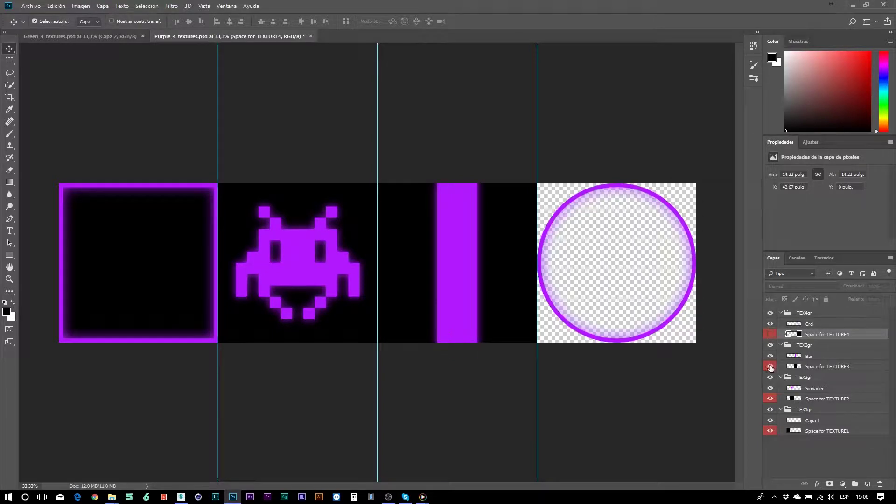
click(771, 366)
click(770, 399)
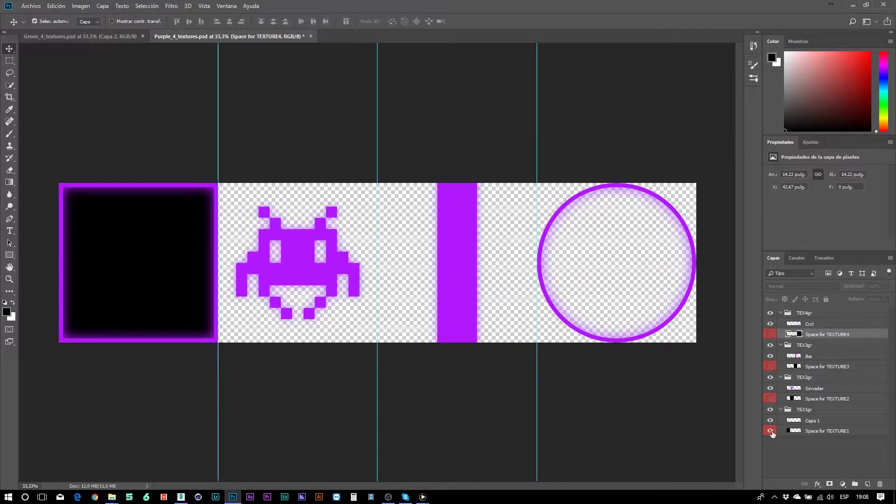
click(771, 432)
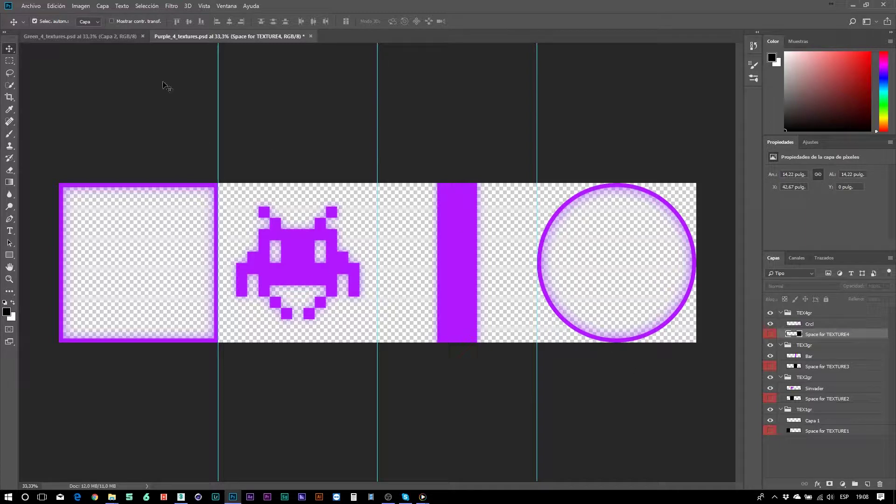
Start a Save As of the purple texture document and choose _C4D_WS\pack6\MagicCube_v3\tex as the destination folder
click(30, 6)
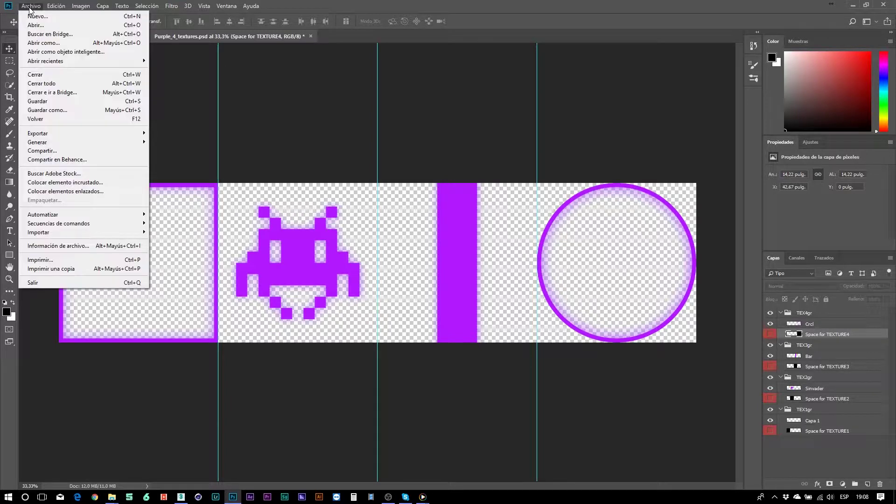
click(52, 110)
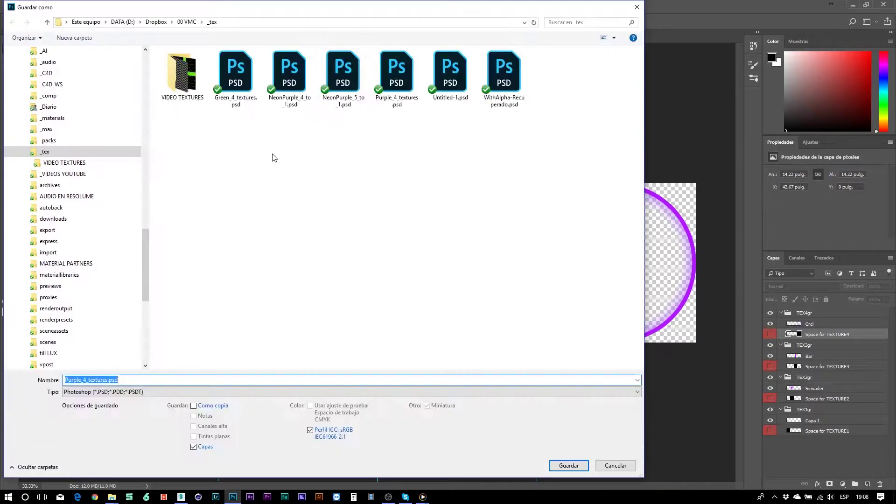
drag(145, 265, 155, 76)
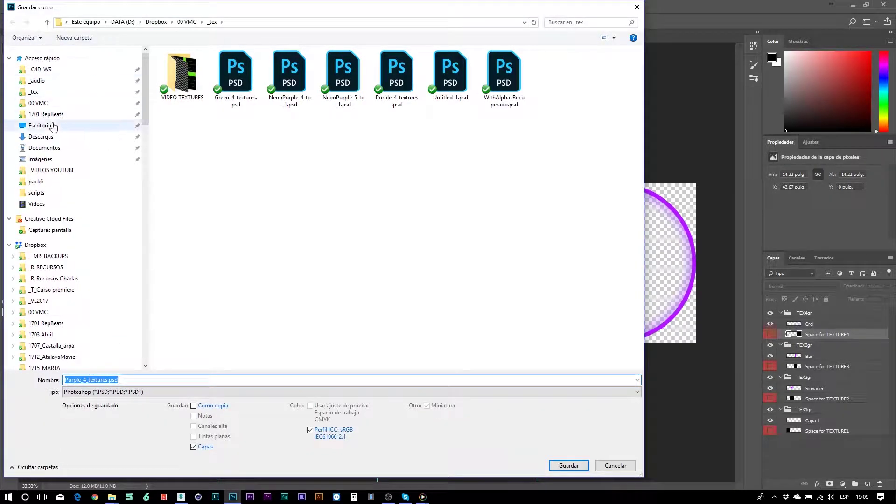
click(40, 69)
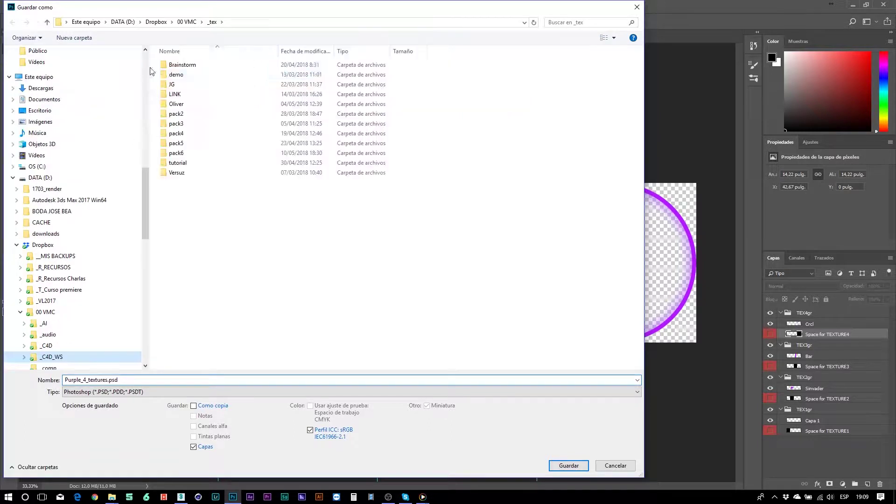
click(184, 154)
double_click(184, 156)
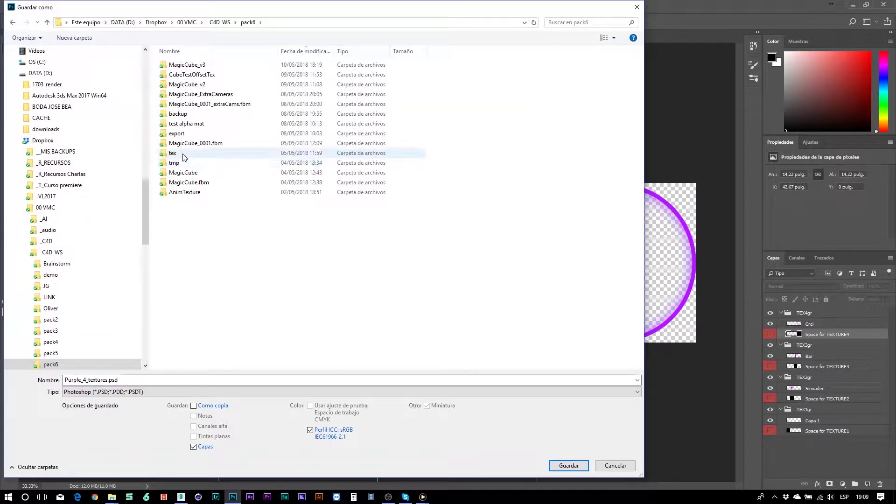
click(189, 65)
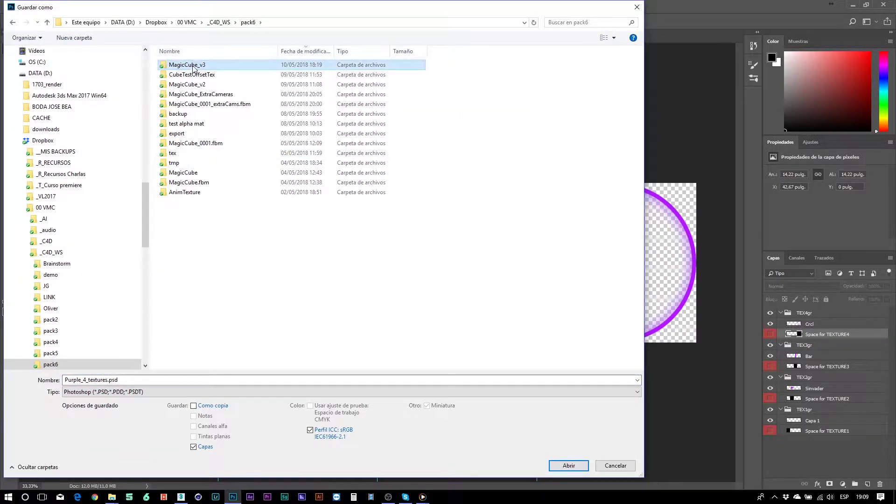
double_click(191, 67)
double_click(174, 86)
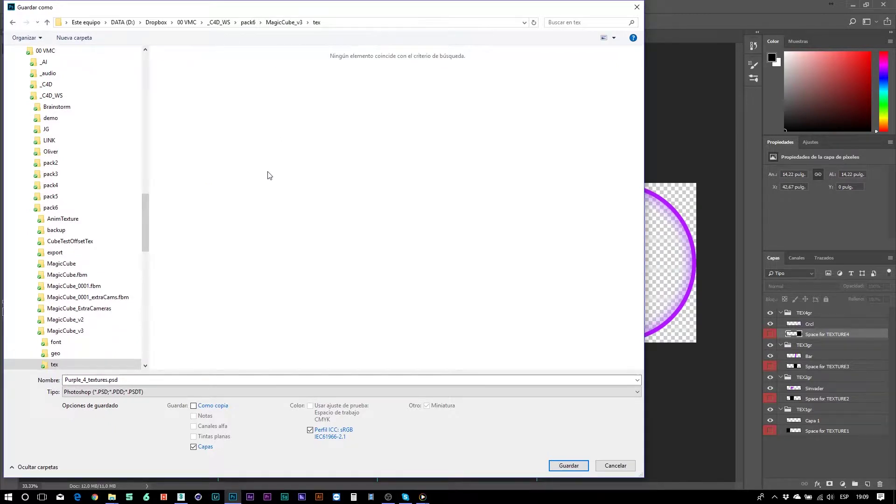
Try to save the document in PNG format as Purple_4_textures.png, replacing the existing file with the large file size option
click(233, 393)
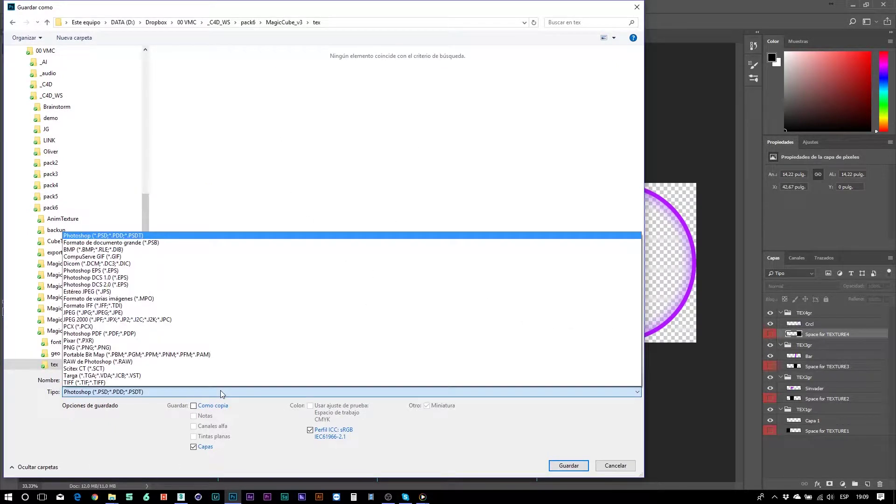
click(93, 347)
drag(354, 9, 438, 232)
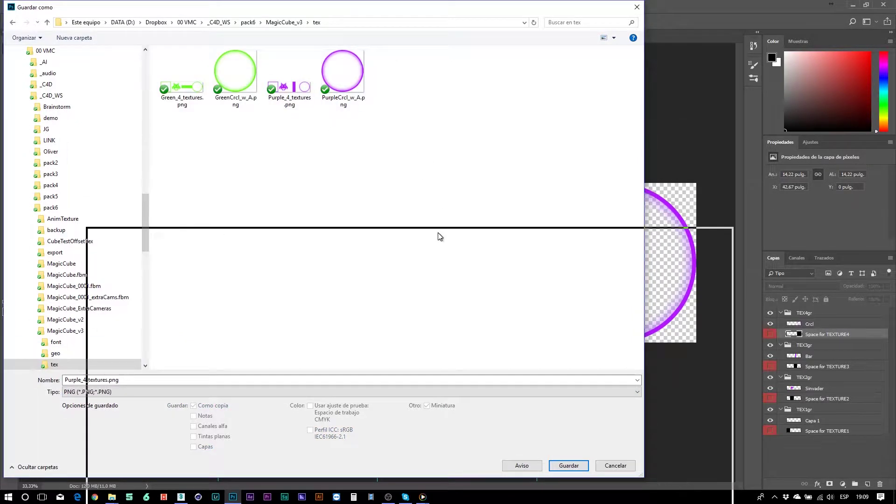
click(380, 323)
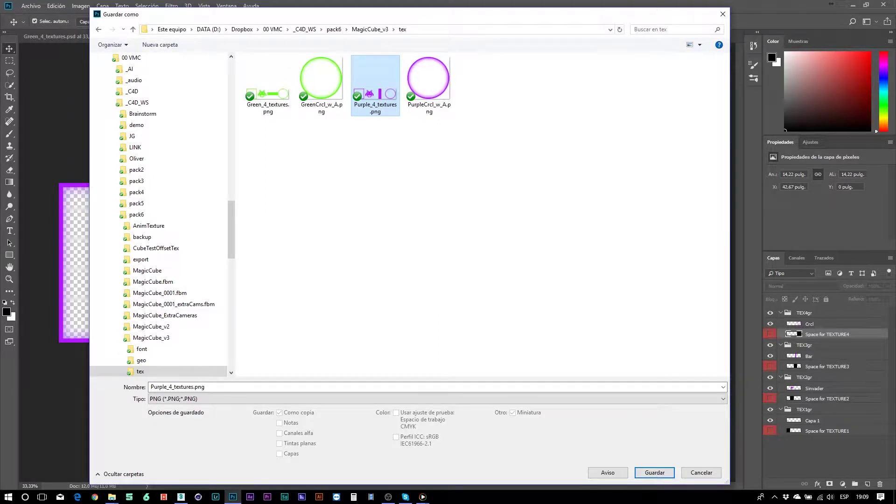
click(656, 474)
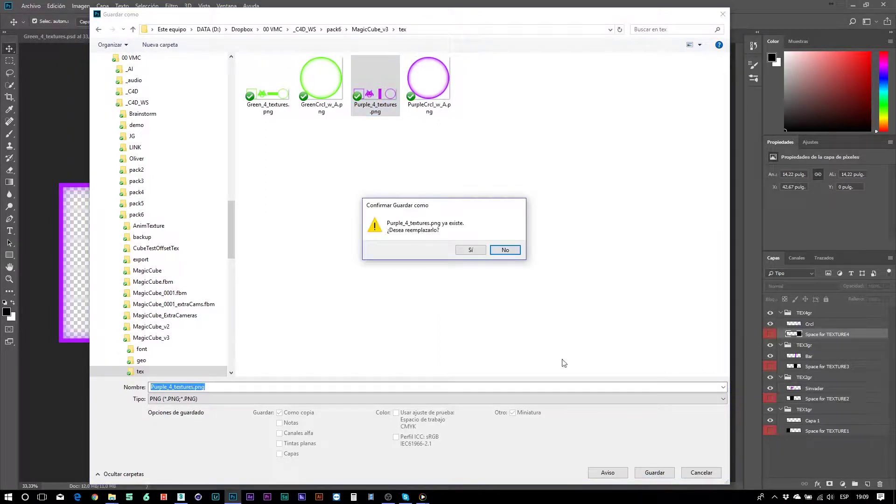
click(469, 250)
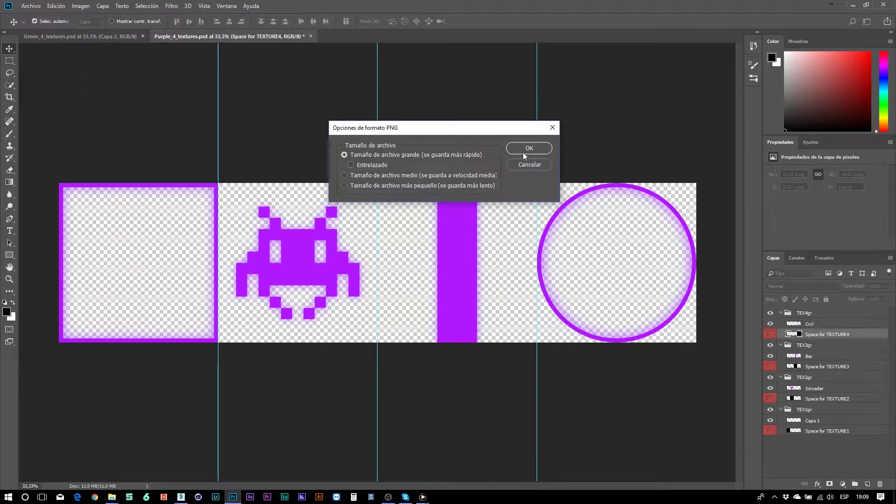
click(523, 150)
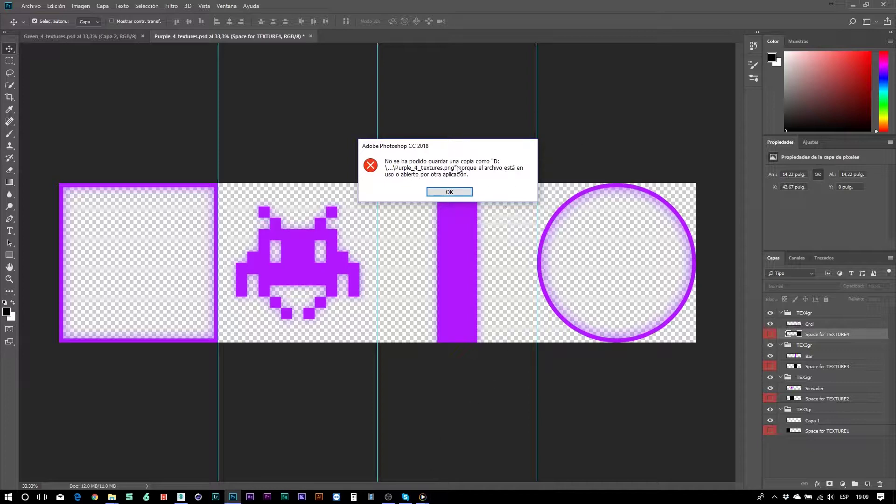
click(450, 193)
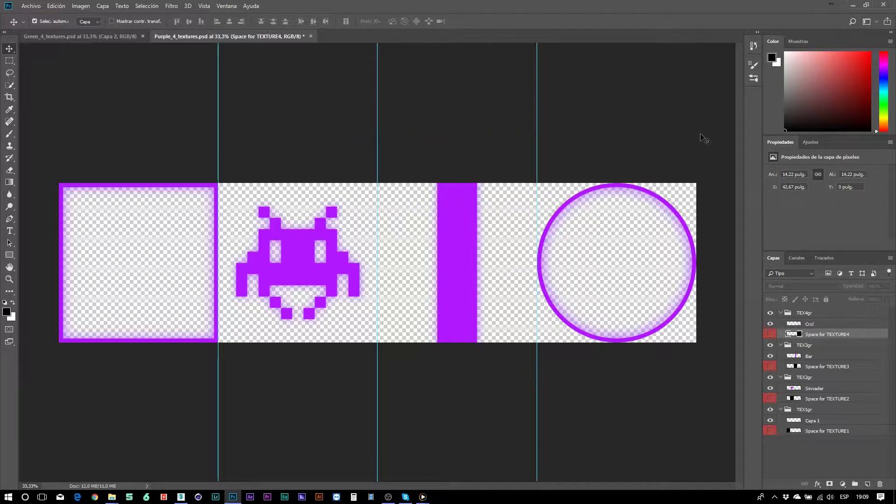
Switch back to Brainstorm VisualMusic and enlarge the 3DClips panel so that the clip's whole animation list fits
click(853, 4)
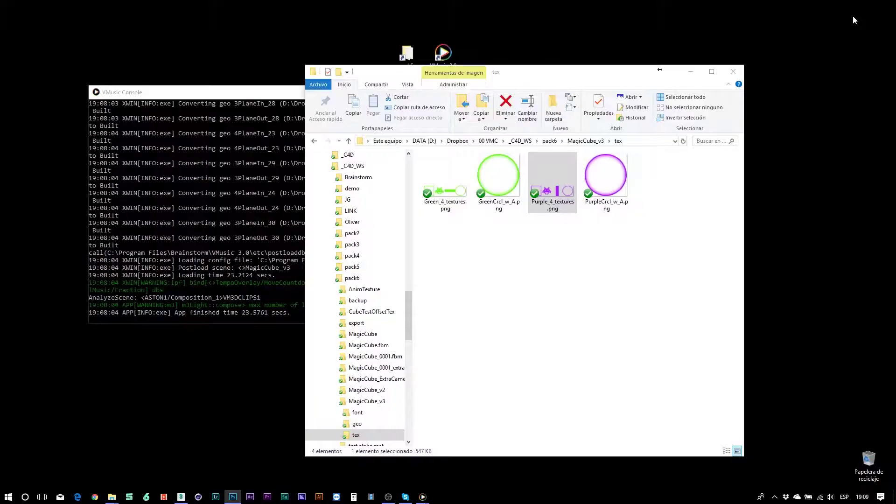
click(430, 497)
click(459, 449)
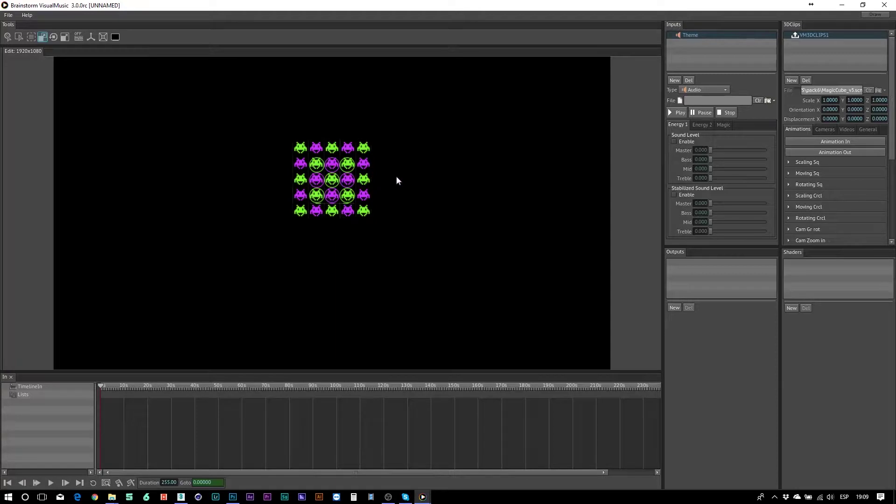
drag(848, 247, 862, 397)
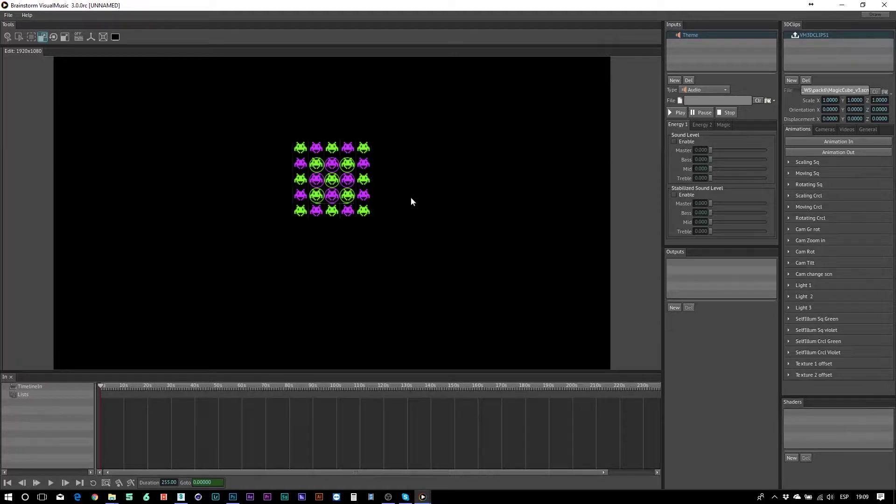
Orbit and zoom in on the loaded cube to examine its textured faces and the inner circles
drag(430, 192, 356, 234)
right_drag(356, 234, 377, 177)
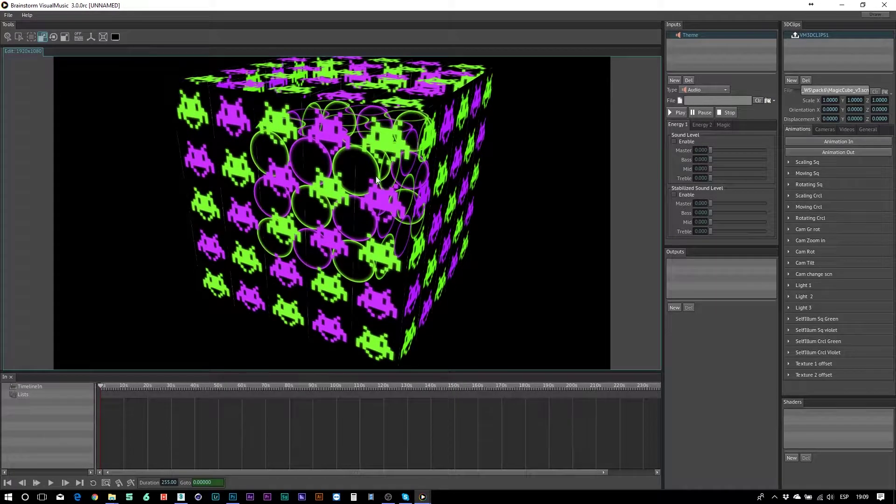
drag(428, 287, 472, 274)
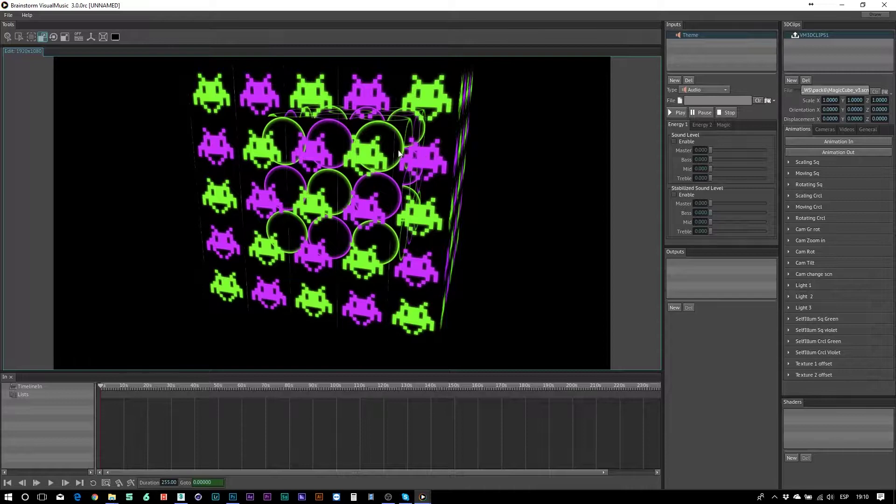
Compare the cube's textured faces with the purple texture strip in Photoshop, and return to VisualMusic
drag(399, 174, 295, 178)
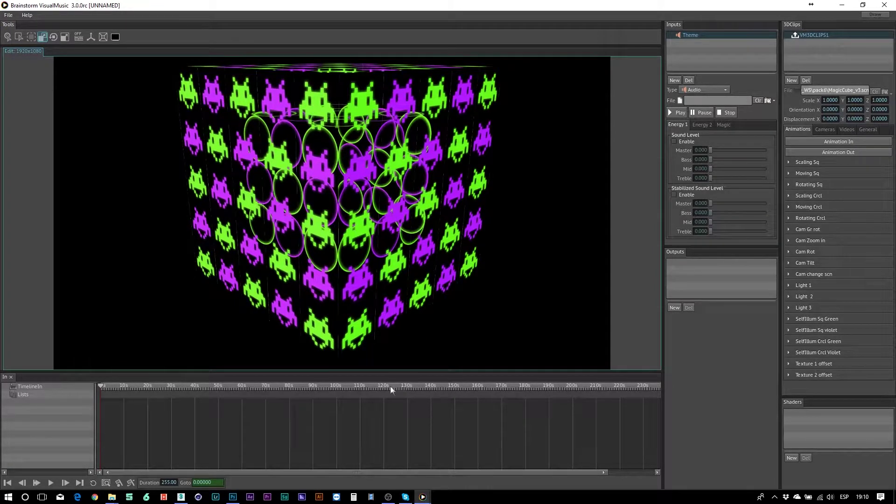
click(232, 497)
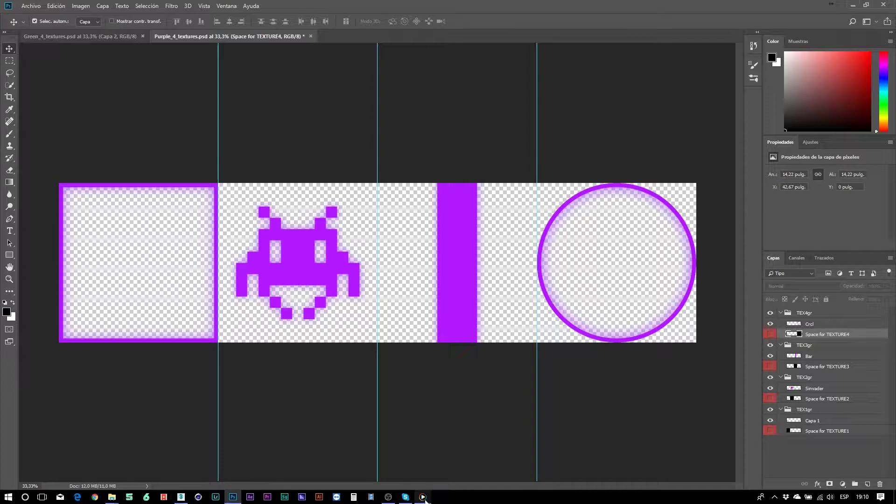
mouse_move(423, 496)
click(466, 464)
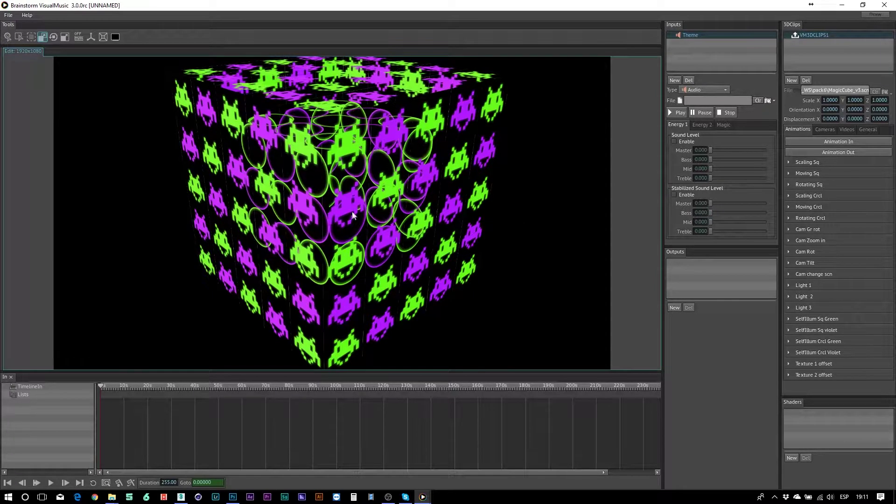
Expand Texture 1 offset, try an In value of about 0.25, and reset it to 0
click(788, 363)
drag(827, 376, 840, 362)
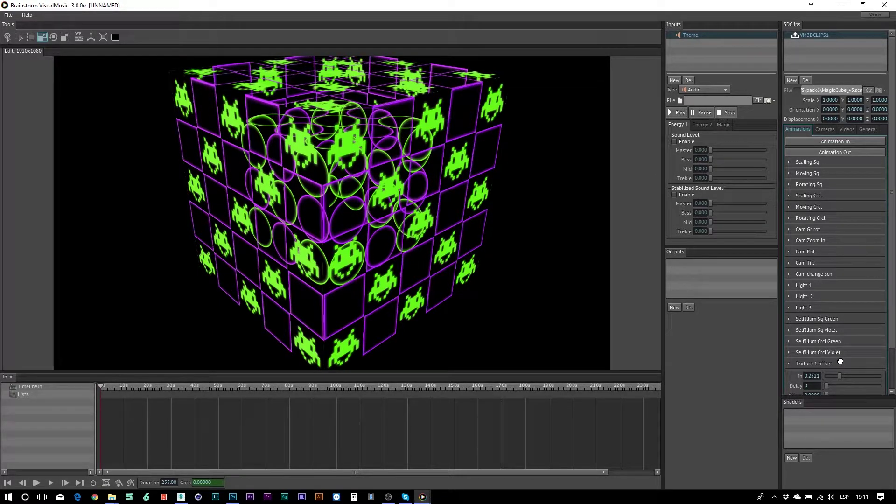
double_click(816, 375)
text(0)
key(Return)
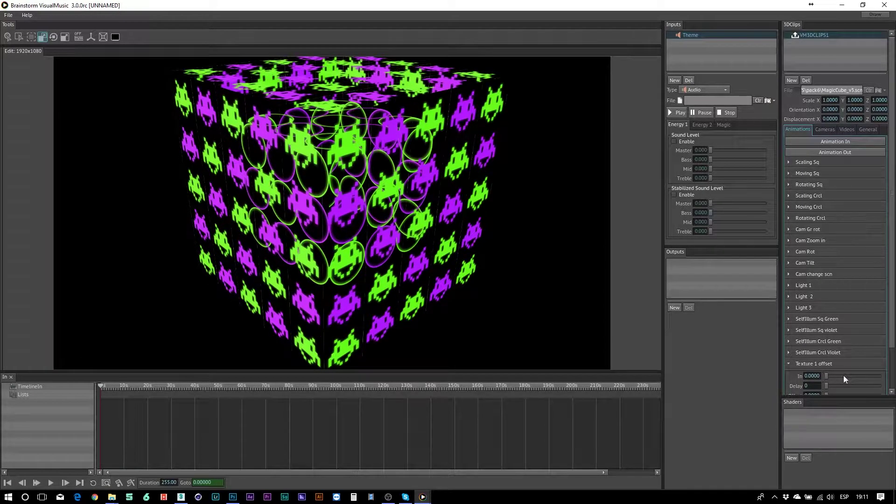
Check the four purple texture sections in Photoshop again and minimise it to get back to VisualMusic
double_click(813, 376)
click(232, 497)
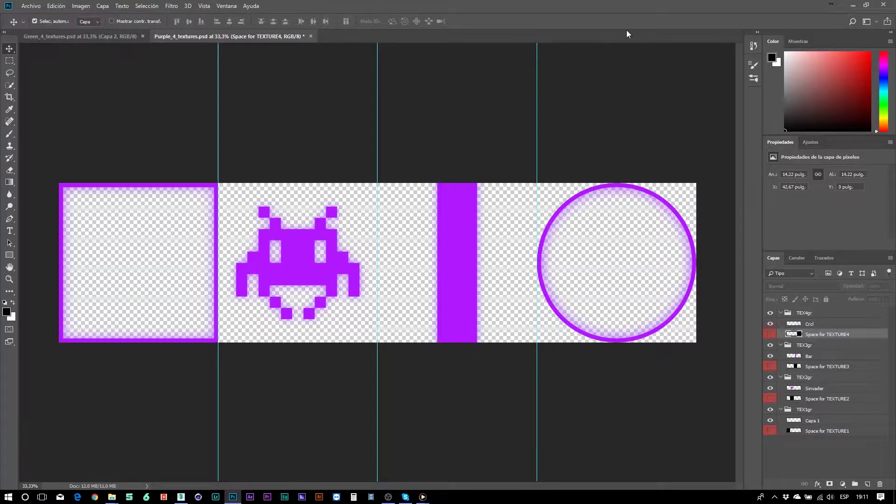
click(853, 5)
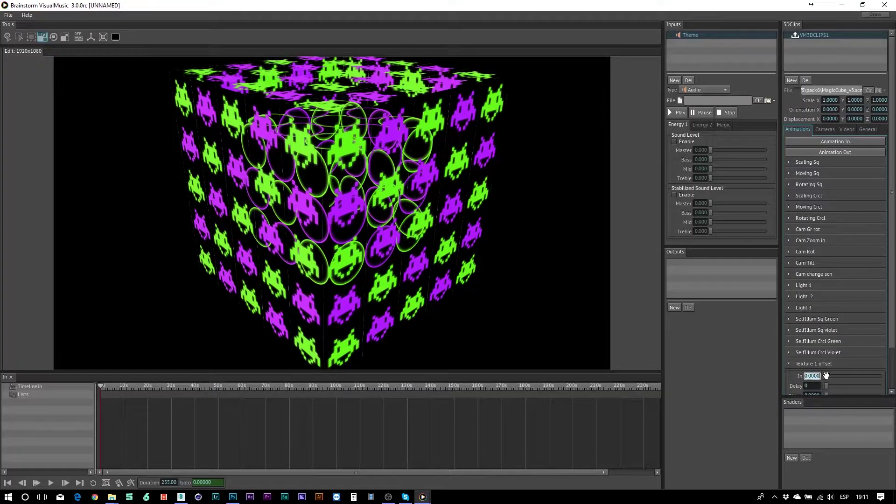
Step the In value of Texture 1 offset through 0.25, 0.5 and 0.75 to change the violet squares' texture
double_click(811, 376)
text(25)
key(Return)
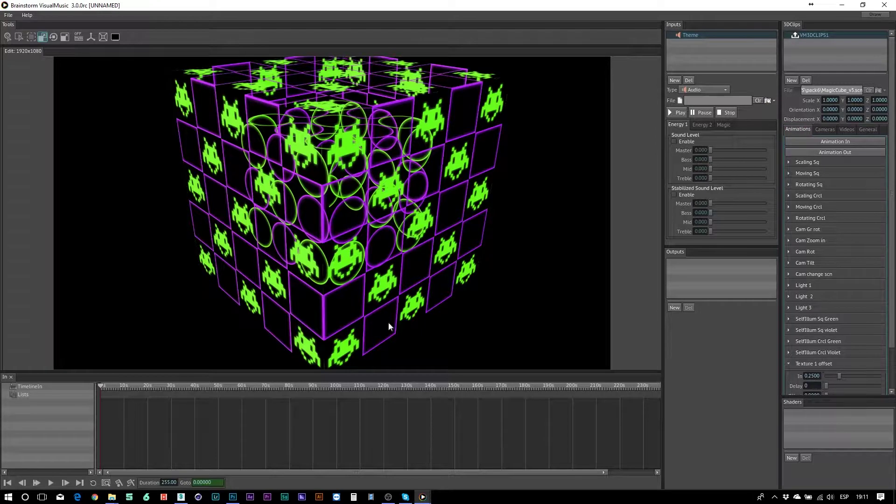
click(813, 376)
text(0.5)
key(Return)
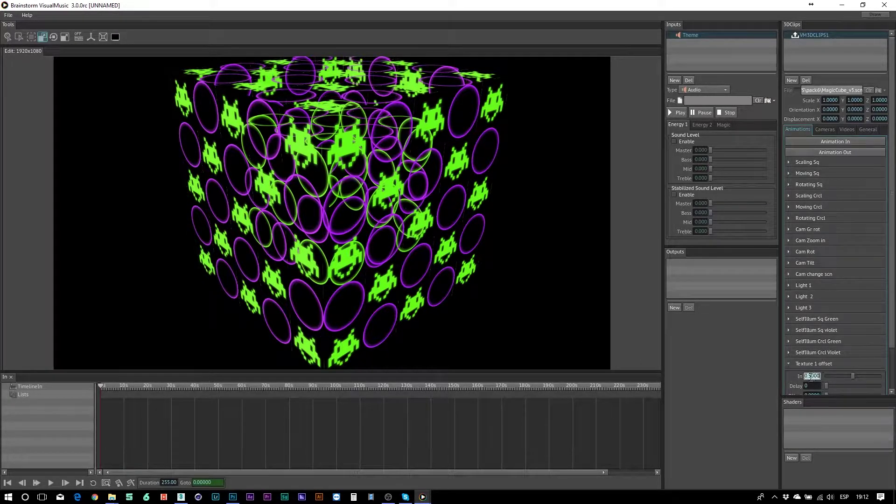
drag(812, 376, 829, 375)
text(0.75)
key(Return)
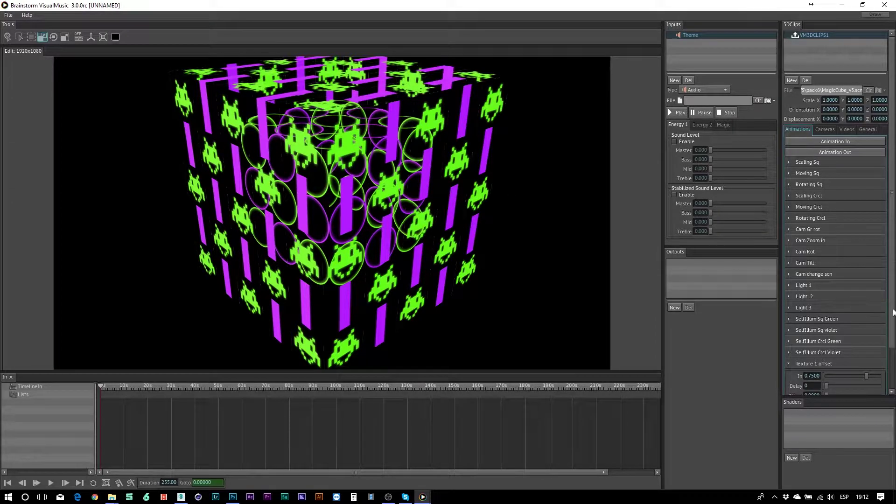
Collapse the Texture 1 offset settings and expand those of Texture 2 offset
scroll(869, 295, down, 2)
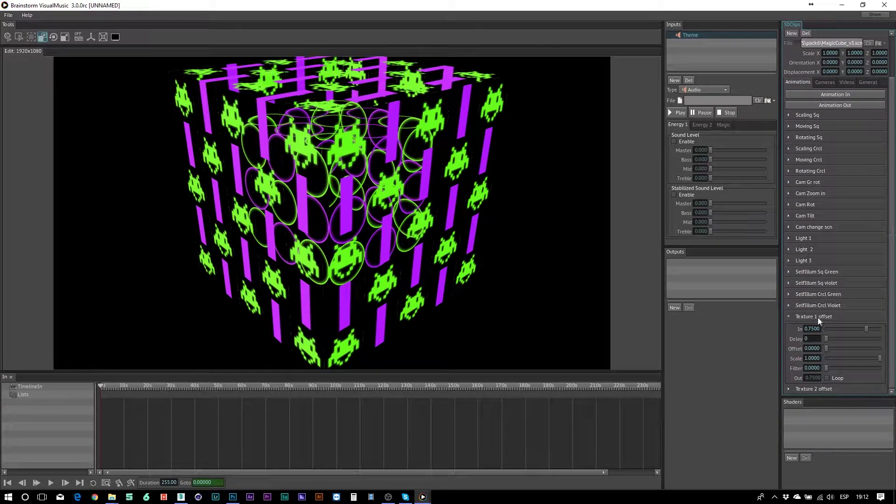
click(790, 318)
click(789, 374)
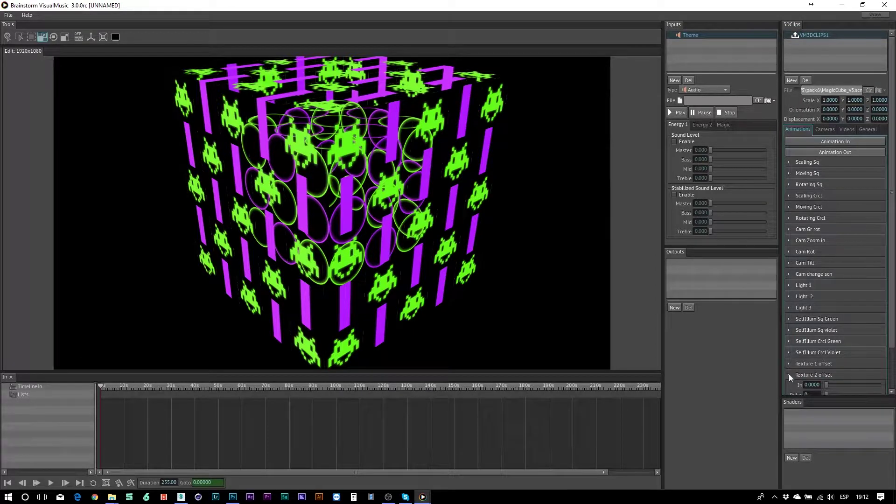
scroll(885, 347, down, 2)
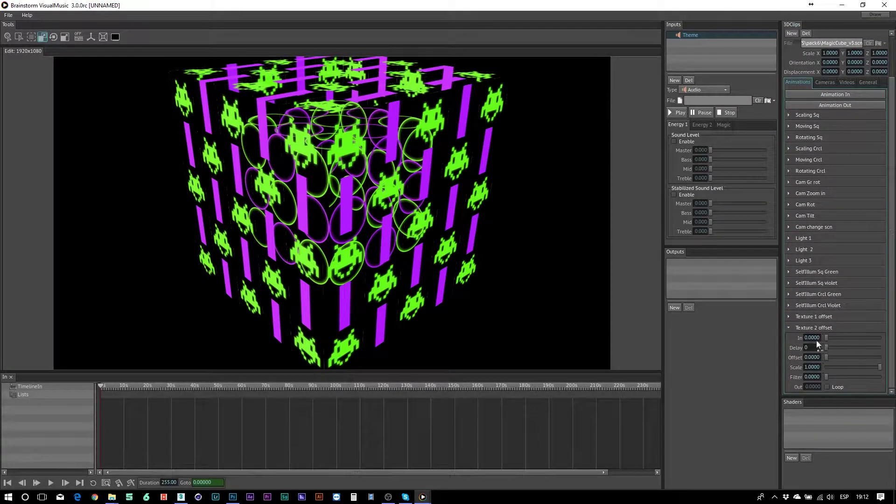
Step the In value of Texture 2 offset through 0.25, 0.5 and 0.75 to change the green squares' texture
click(814, 341)
text(0.25)
key(Return)
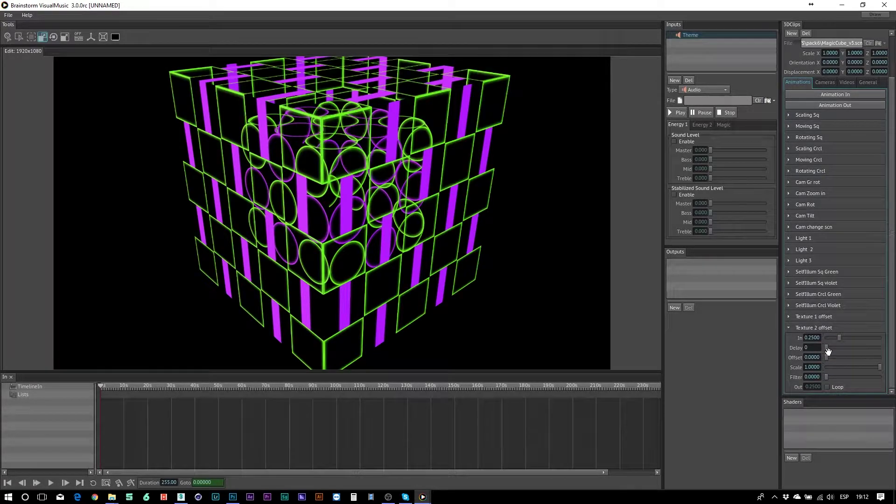
click(815, 338)
key(BackSpace)
text(0.5)
key(Return)
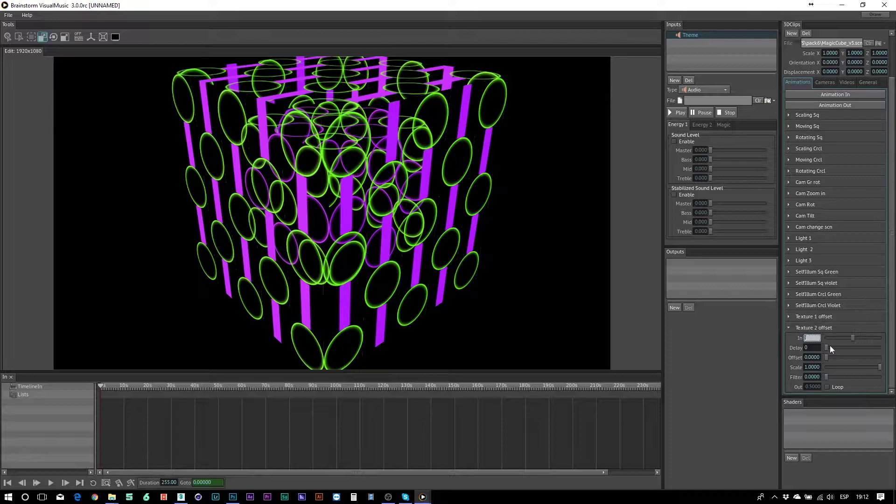
text(0.75)
key(Return)
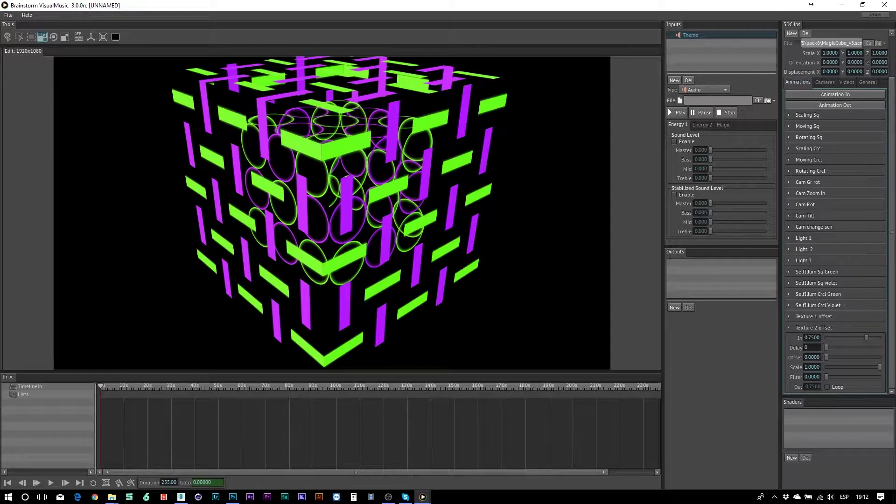
Collapse the Texture 2 offset settings and briefly open and close SelfIllum Sq Green
mouse_move(892, 210)
mouse_down()
mouse_move(892, 180)
mouse_move(892, 211)
mouse_up()
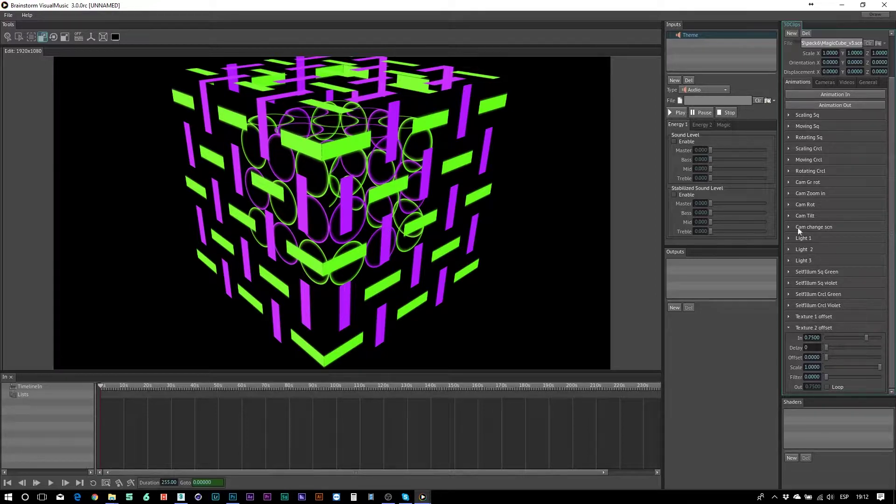
click(789, 327)
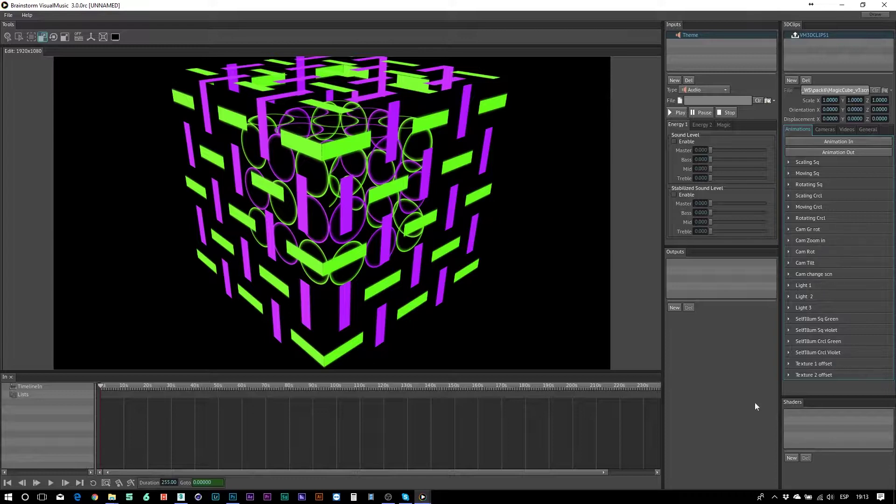
click(825, 318)
click(788, 319)
Turn off all of the clip's default lights in its general settings and return to the animation list
click(867, 130)
click(807, 156)
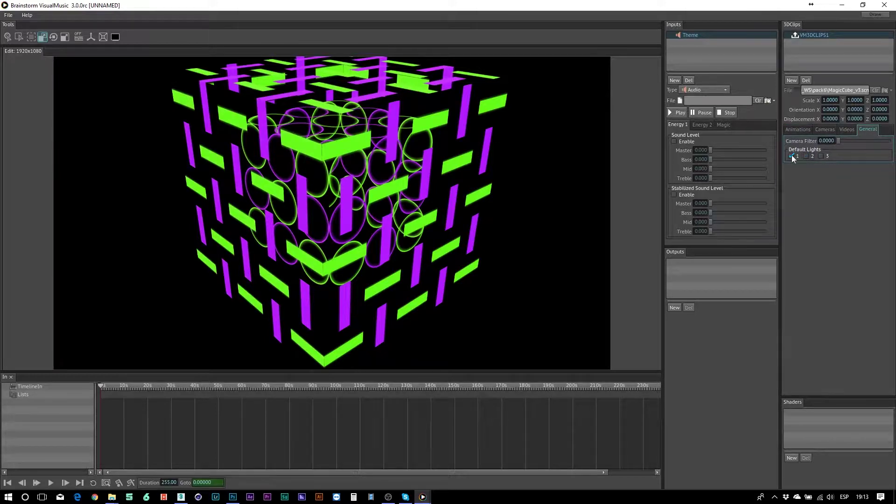
click(791, 157)
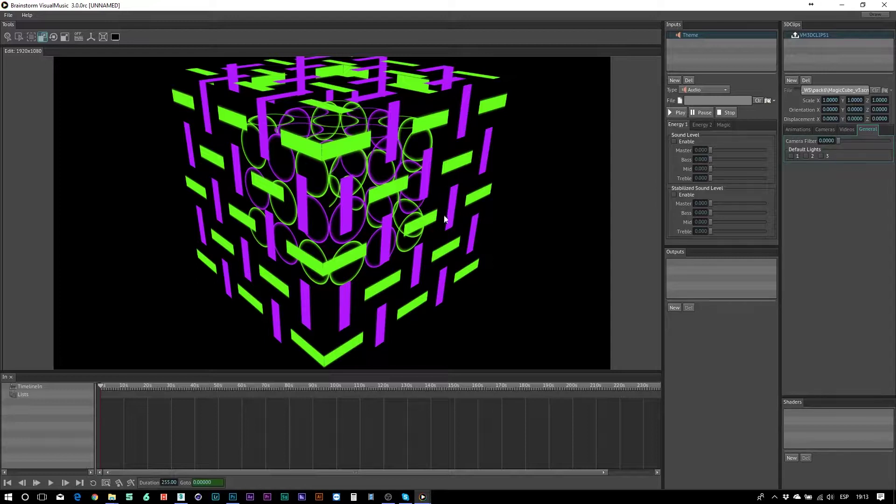
click(799, 129)
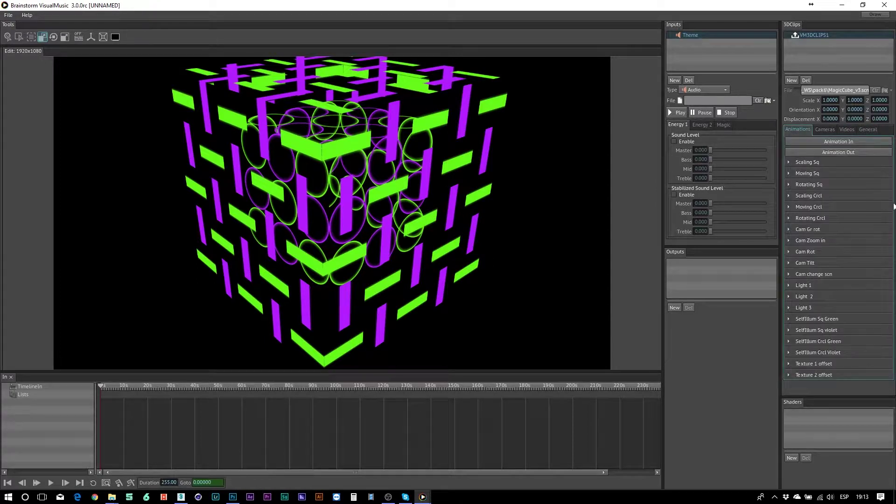
Expand SelfIllum Sq Green, try raising its In value to about 0.32, and return it to 0
click(808, 320)
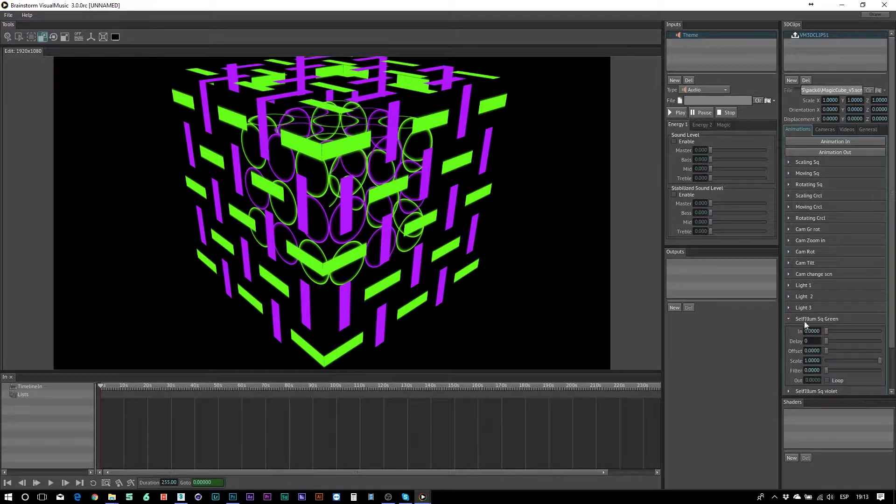
mouse_move(827, 331)
mouse_down()
mouse_move(869, 331)
mouse_move(833, 331)
mouse_up()
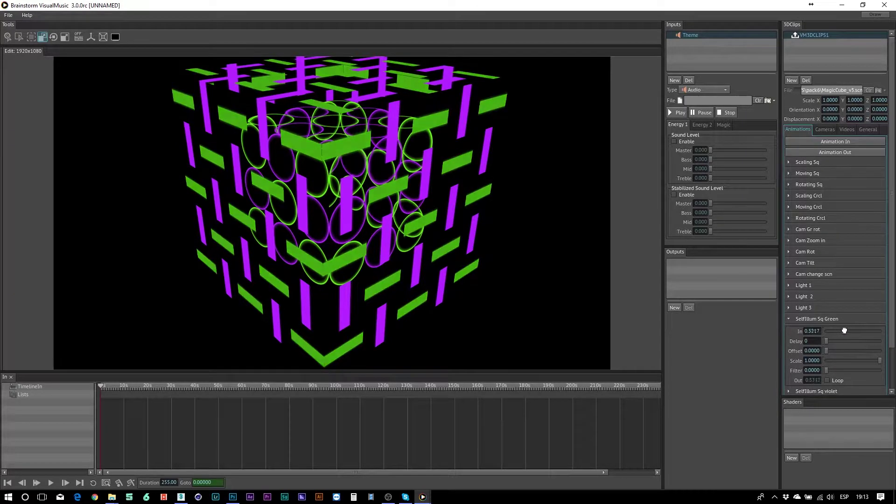
mouse_move(835, 331)
mouse_down()
mouse_move(894, 344)
mouse_move(821, 342)
mouse_up()
Expand SelfIllum Sq violet and raise its In value to 1 to remove the violet squares' self-illumination
scroll(840, 340, down, 3)
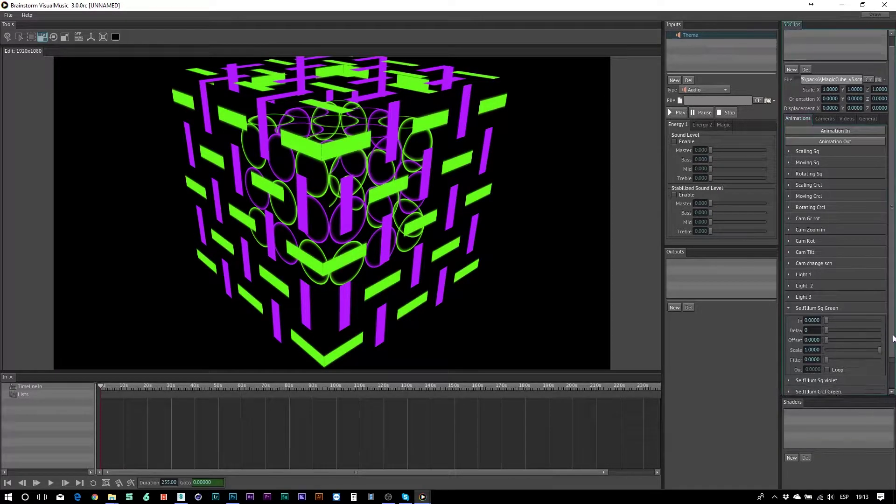
click(815, 346)
scroll(864, 327, down, 4)
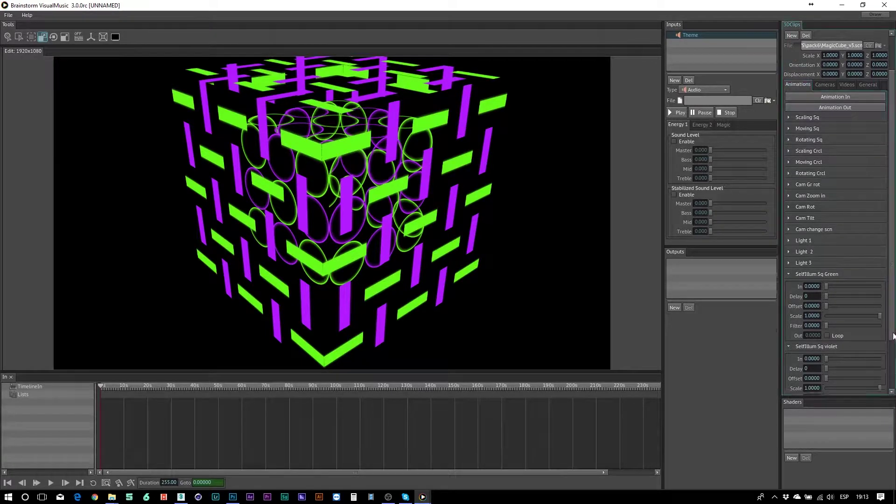
drag(827, 302, 804, 294)
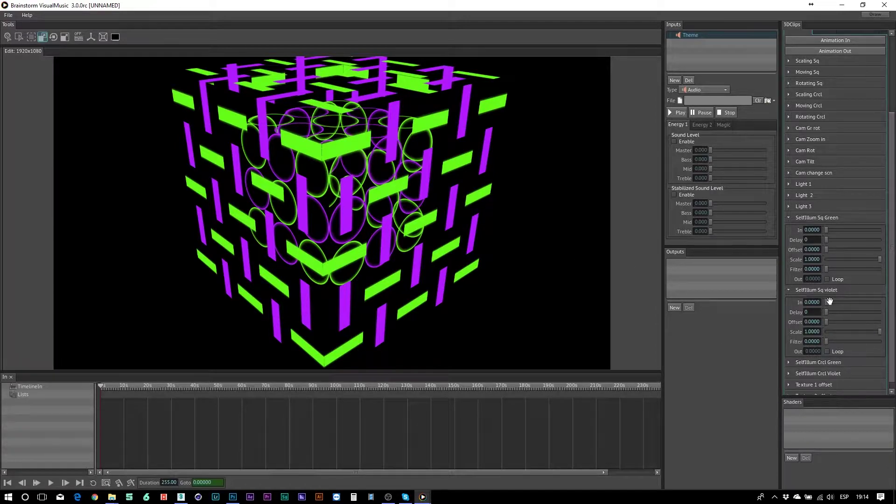
drag(830, 301, 890, 310)
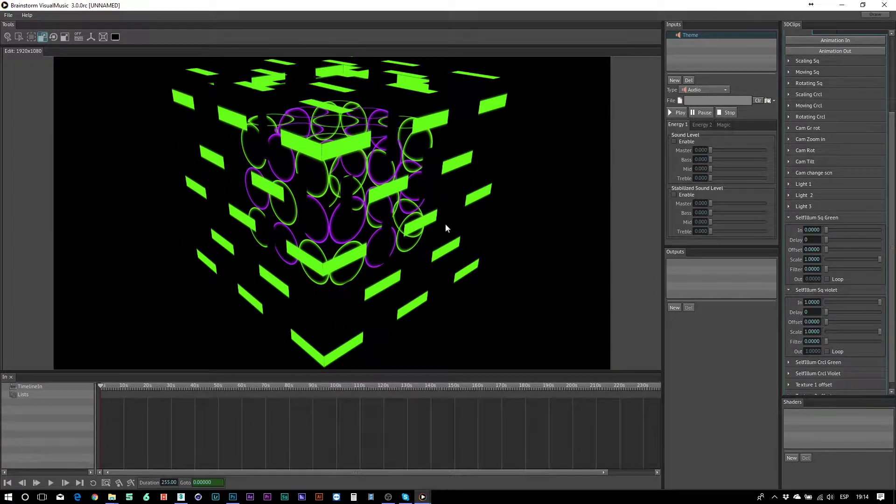
drag(497, 241, 458, 252)
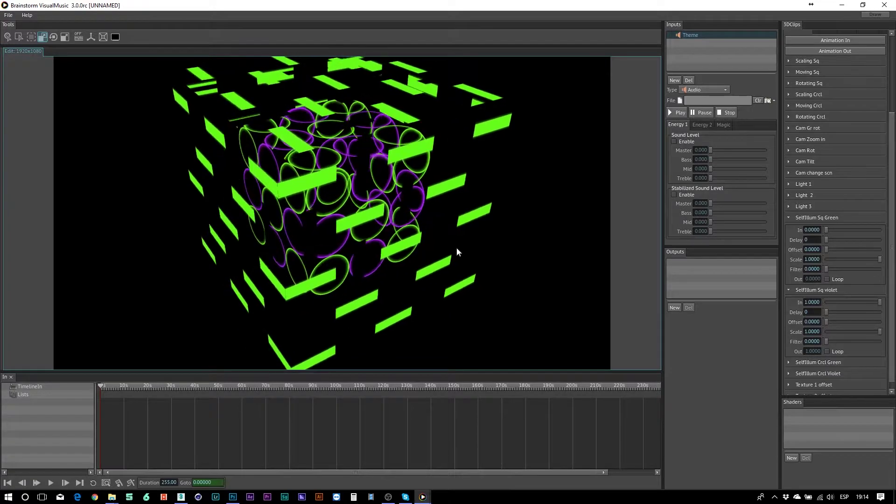
Expand SelfIllum Crcl Green, try varying its In value, and return it to 0
scroll(837, 349, down, 1)
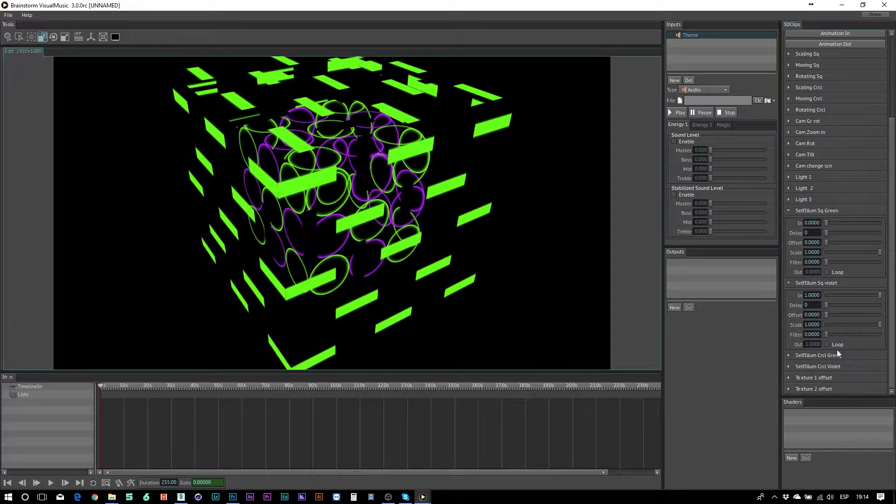
click(799, 355)
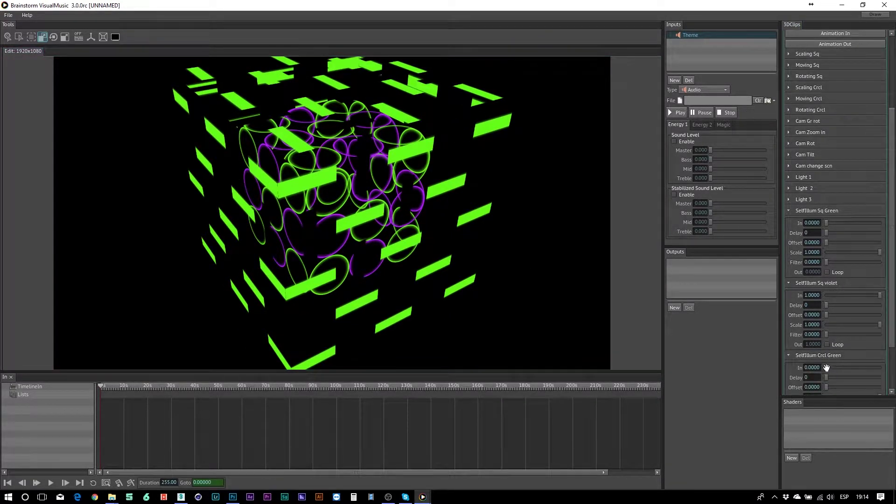
mouse_move(824, 367)
mouse_down()
mouse_move(880, 367)
mouse_move(815, 367)
mouse_up()
Expand SelfIllum Crcl Violet and raise its In value partway to dim the violet circles
scroll(882, 385, down, 3)
click(810, 366)
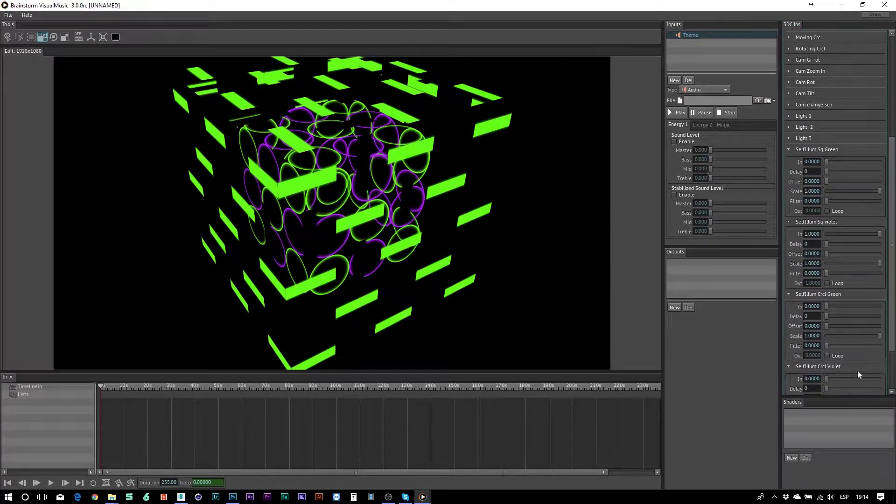
scroll(858, 371, down, 3)
drag(827, 317, 854, 346)
Set the In value of Light 3 to 1 and that of Light 2 to about 0.39 to light the cube
drag(892, 222, 891, 168)
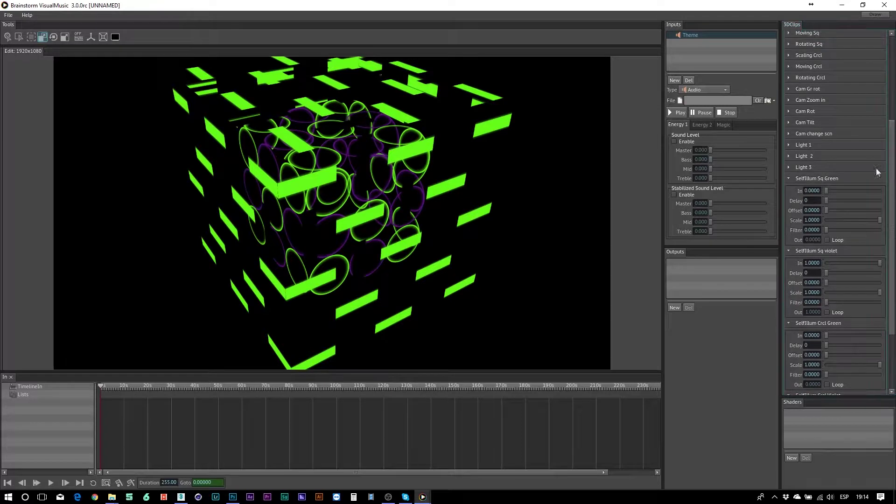
click(789, 167)
drag(828, 180, 890, 198)
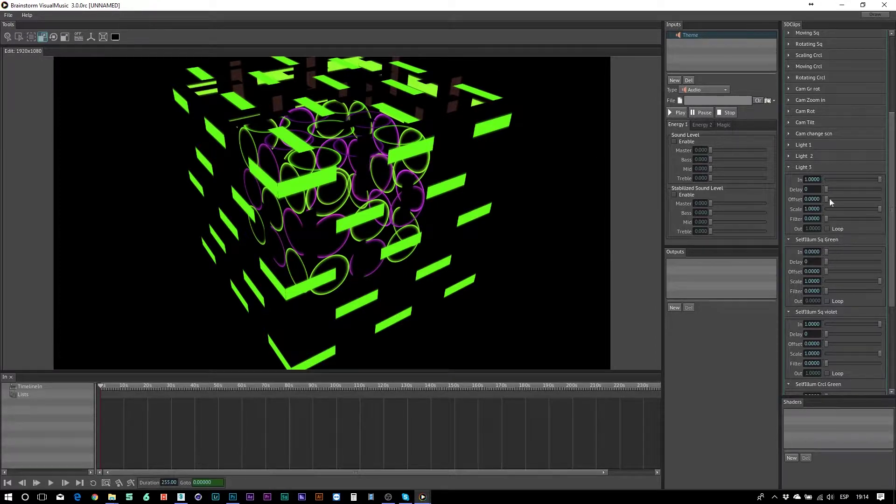
click(803, 156)
drag(826, 168, 847, 172)
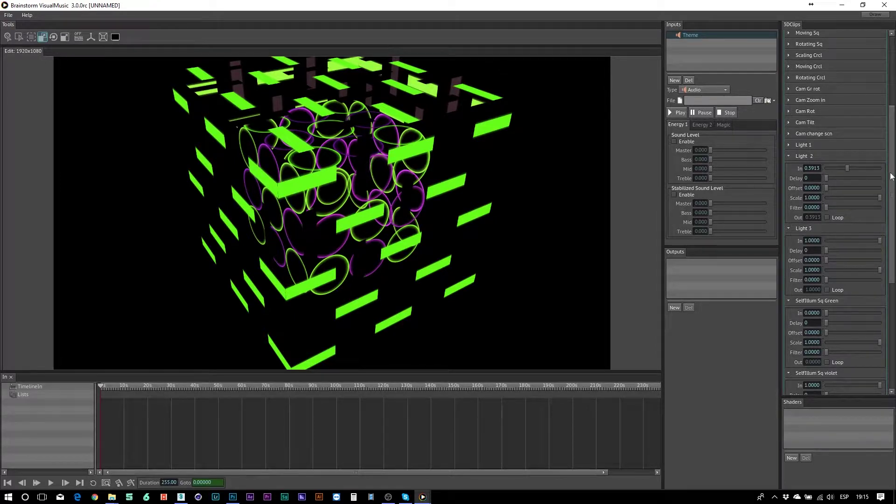
Activate the MagicCube clip's Camera so the scene is viewed through it
scroll(891, 176, up, 5)
click(825, 129)
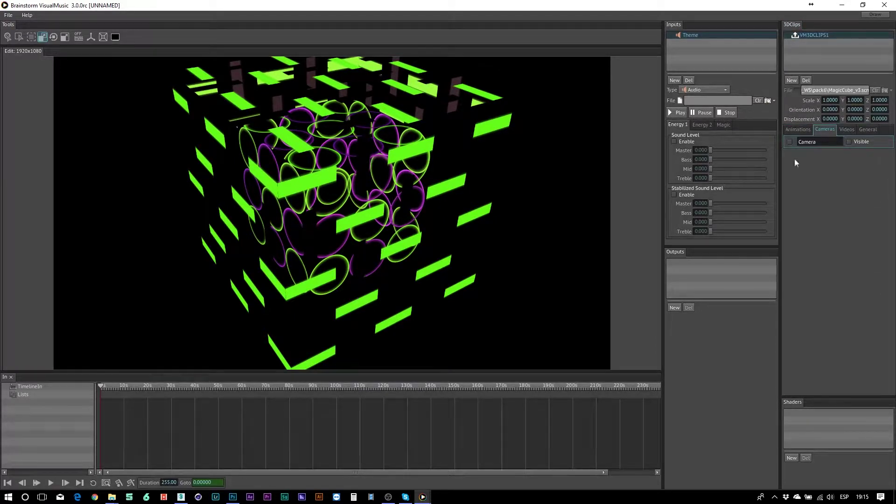
click(790, 142)
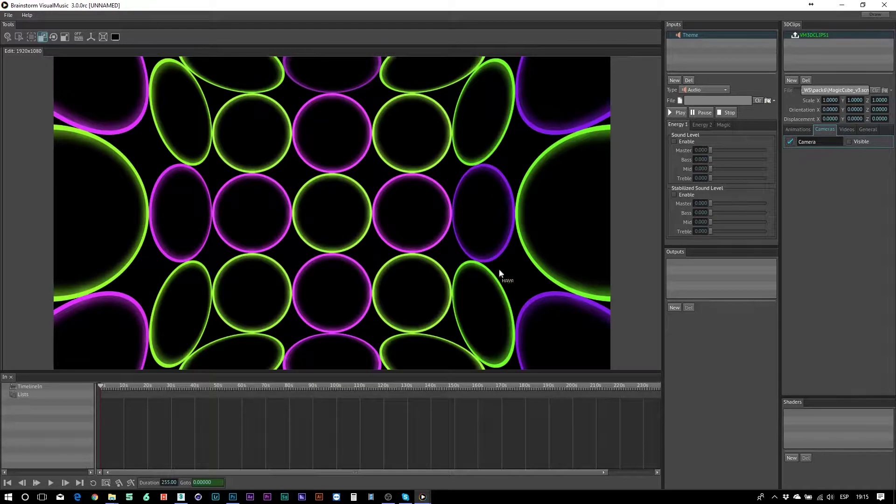
Expand the Cam Gr rot and Cam Zoom in animations, try varying their In values, and return both to 0
click(797, 130)
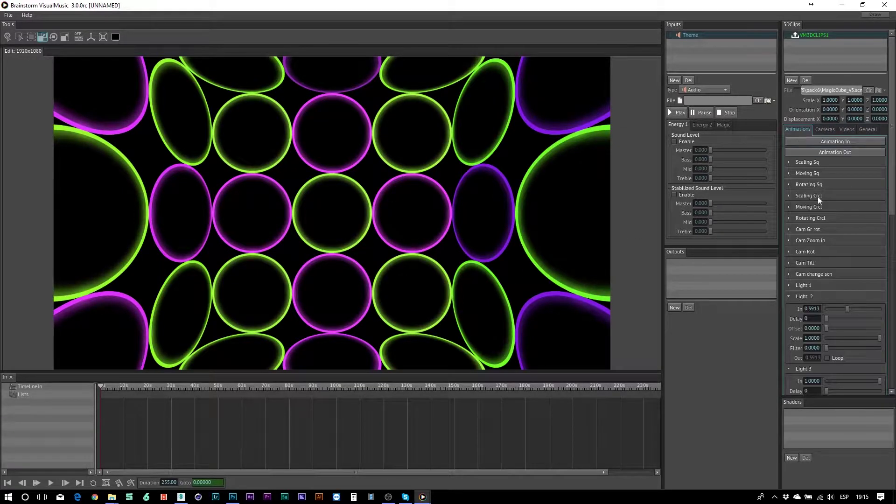
click(788, 229)
mouse_move(825, 241)
mouse_down()
mouse_move(891, 246)
mouse_move(816, 246)
mouse_up()
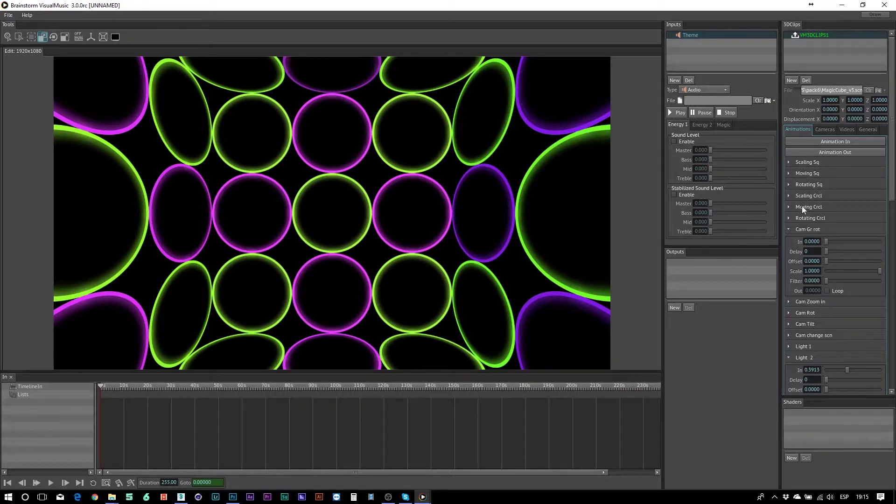
click(804, 302)
mouse_move(826, 314)
mouse_down()
mouse_move(892, 314)
mouse_move(814, 316)
mouse_up()
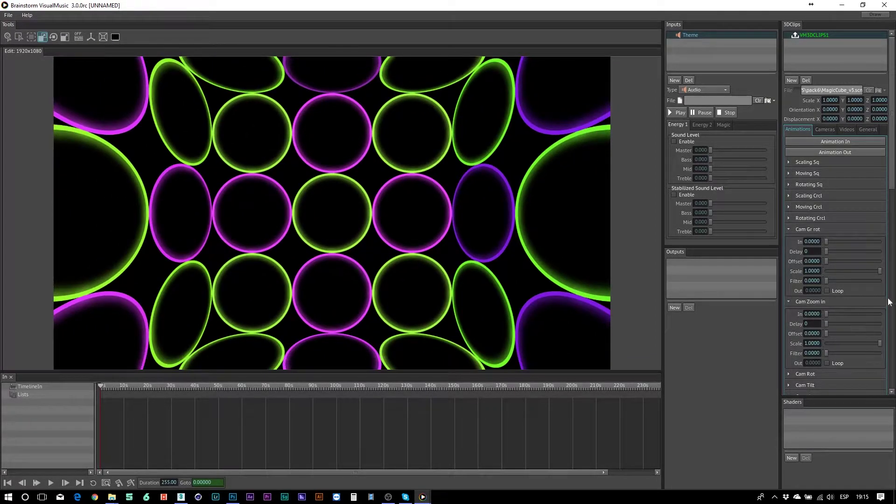
Expand the Cam Rot and Cam Tilt animations, try varying their In values, and return both to 0
scroll(799, 229, down, 5)
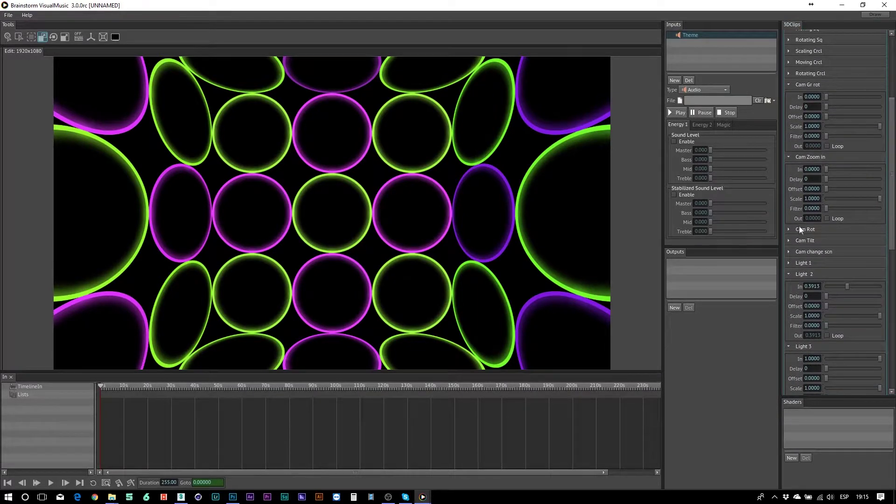
click(800, 228)
mouse_move(826, 241)
mouse_down()
mouse_move(880, 243)
mouse_move(824, 249)
mouse_up()
click(808, 302)
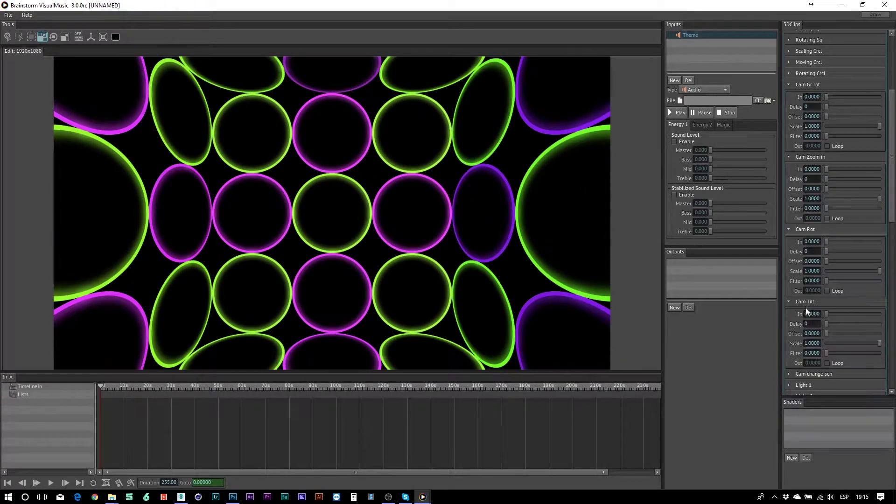
mouse_move(825, 314)
mouse_down()
mouse_move(881, 314)
mouse_move(825, 315)
mouse_up()
Try sweeping the In value of Cam change scn up and back to 0, and collapse that animation
scroll(889, 207, down, 3)
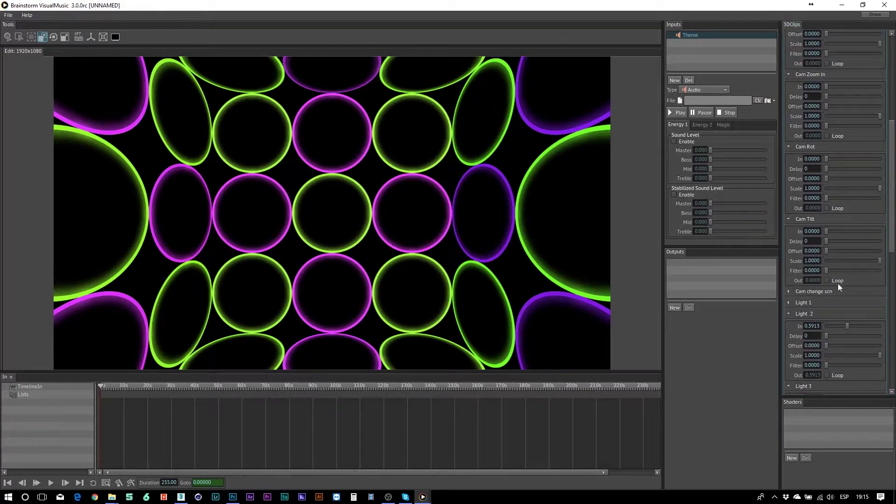
click(820, 292)
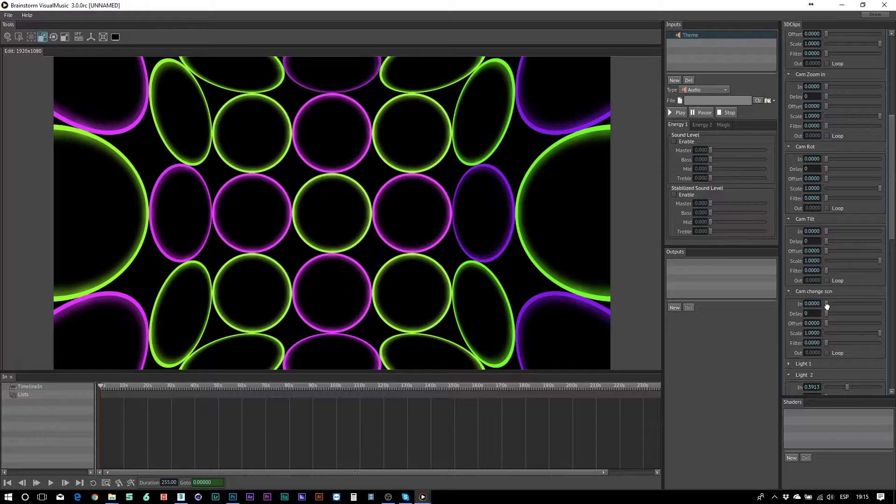
drag(827, 307, 885, 302)
drag(875, 303, 812, 305)
click(789, 291)
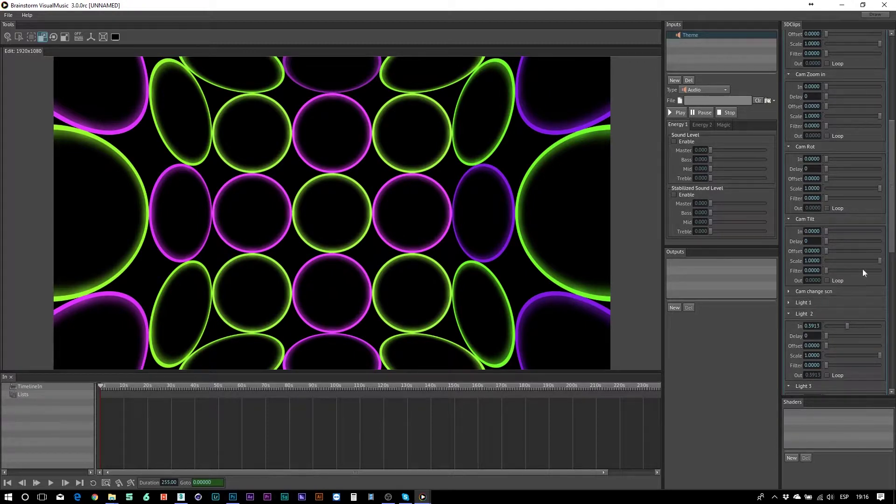
Collapse the Cam Zoom in, Cam Rot, Cam Tilt, Light 2 and Light 3 animations
scroll(893, 242, up, 5)
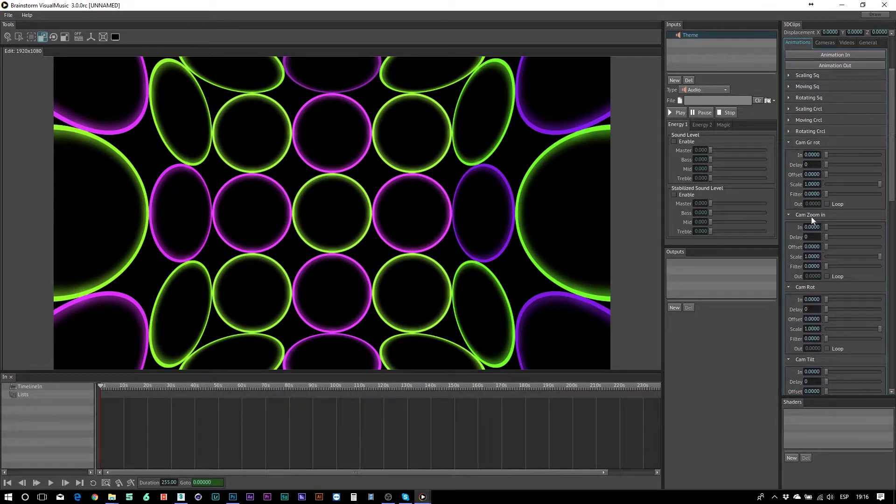
click(788, 215)
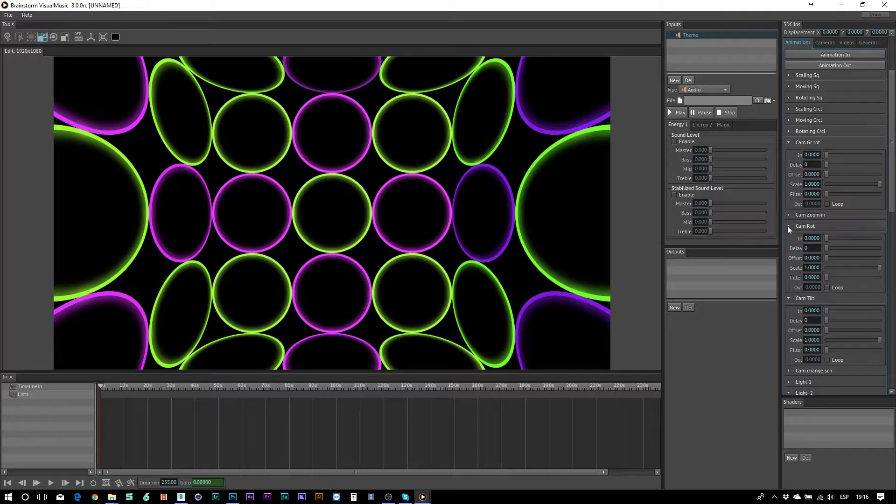
click(788, 226)
click(788, 237)
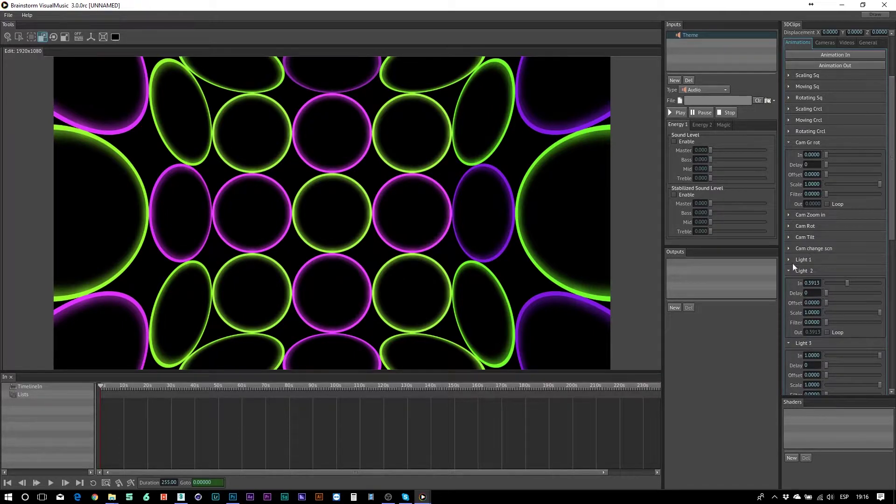
click(789, 271)
click(789, 282)
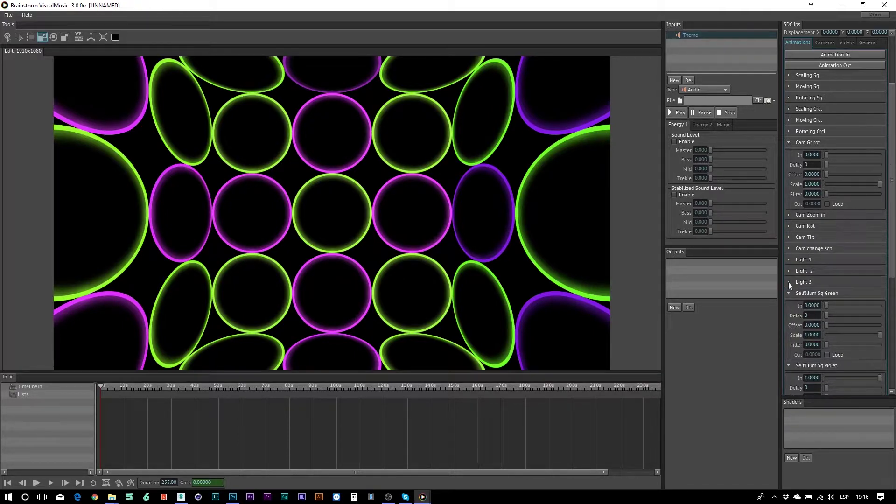
Lower Light 2's In value to 0 and raise SelfIllum Crcl Green's In value to 1
click(789, 269)
drag(848, 283, 826, 283)
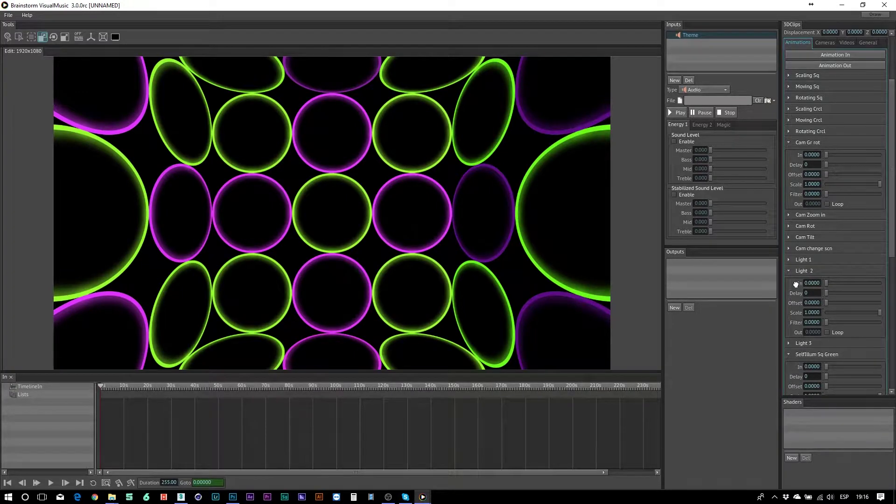
drag(892, 252, 892, 359)
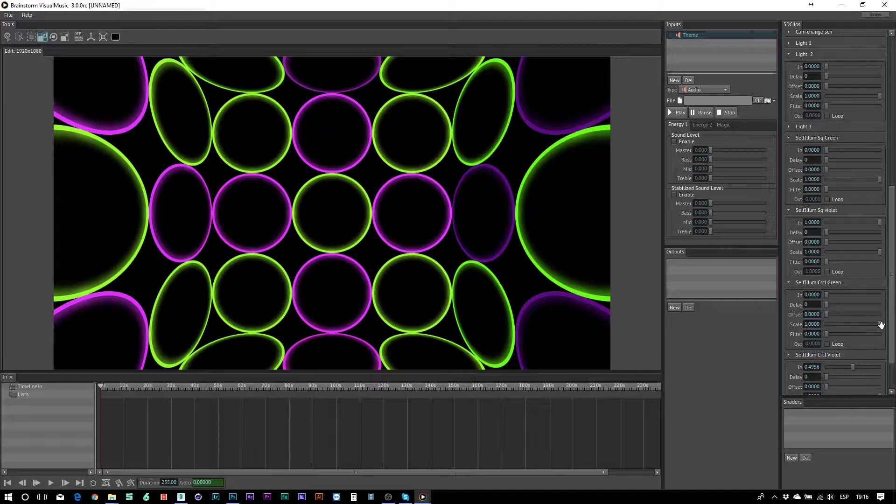
drag(826, 296, 889, 292)
Raise Light 2's In value to 1, and try lowering Light 3's In value before returning it to 1
drag(892, 252, 892, 196)
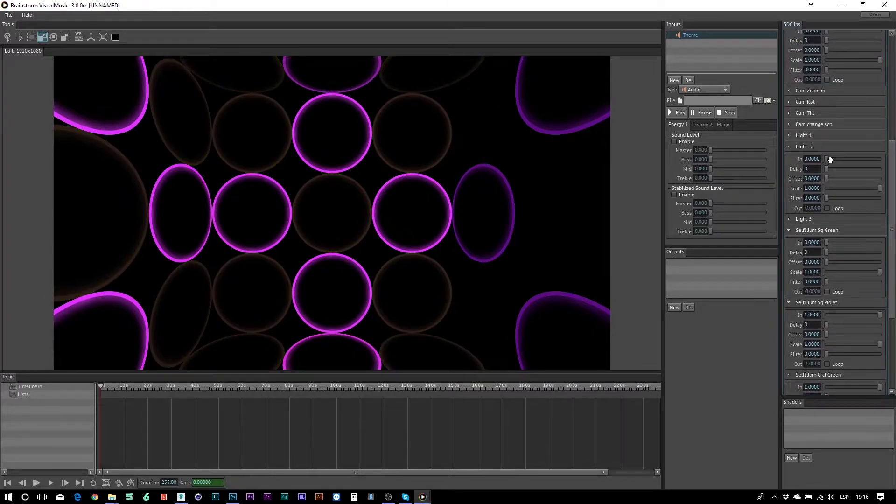
drag(831, 160, 881, 159)
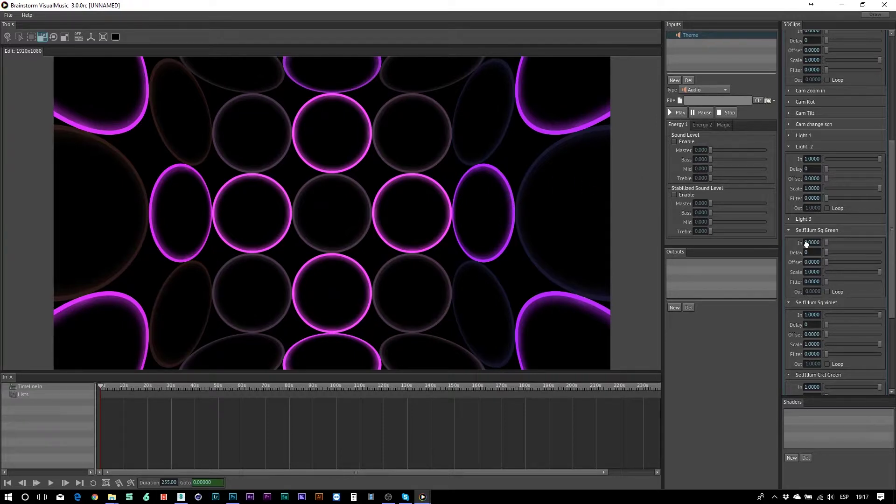
click(801, 219)
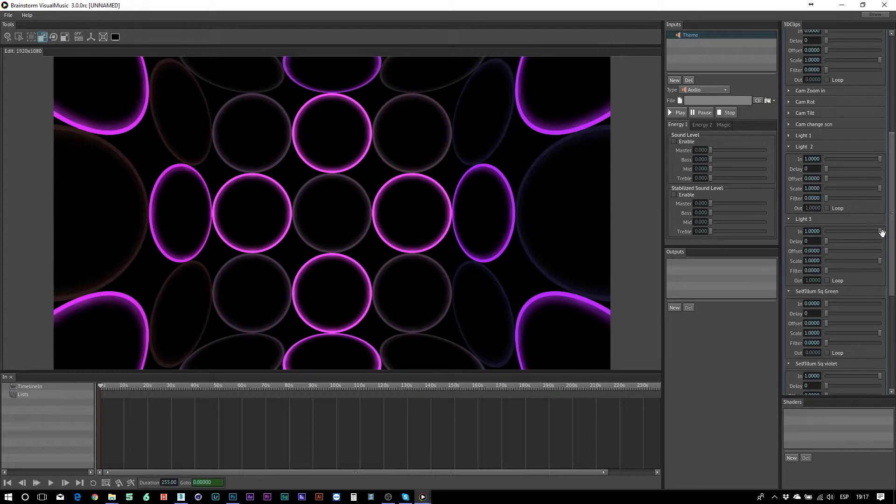
drag(809, 229, 785, 228)
mouse_move(875, 232)
mouse_down()
mouse_move(815, 231)
mouse_move(848, 213)
mouse_move(883, 216)
mouse_up()
Expand Light 1, try raising its In value to 1, and return it to 0
click(799, 136)
drag(827, 149, 893, 150)
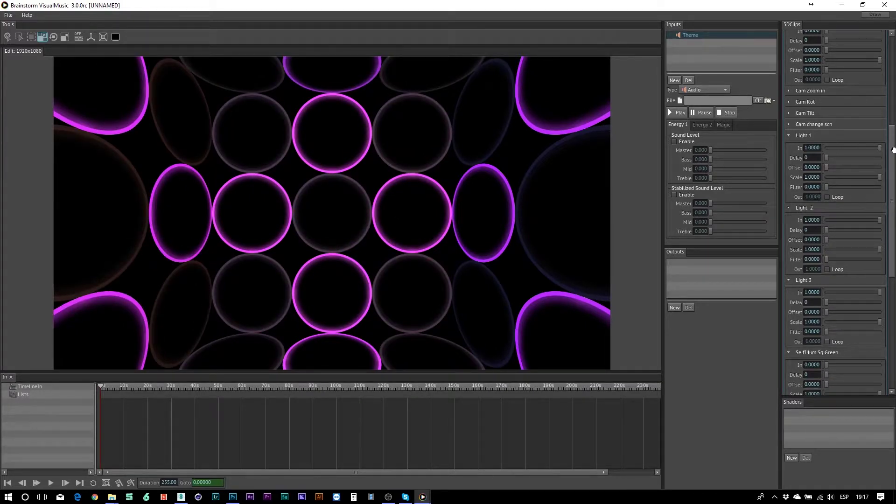
drag(826, 148, 788, 144)
drag(828, 148, 820, 123)
Expand Texture 1 offset and vary its In value to test shifting the texture
drag(891, 144, 865, 304)
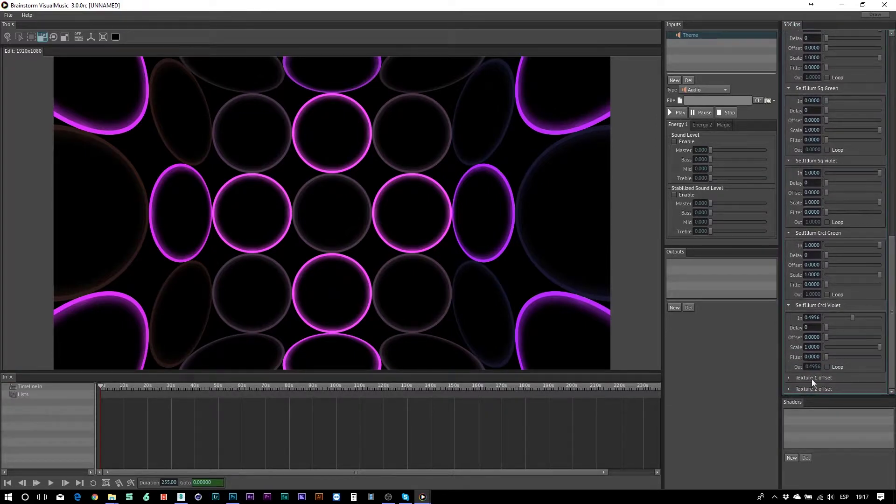
click(788, 378)
scroll(848, 360, down, 3)
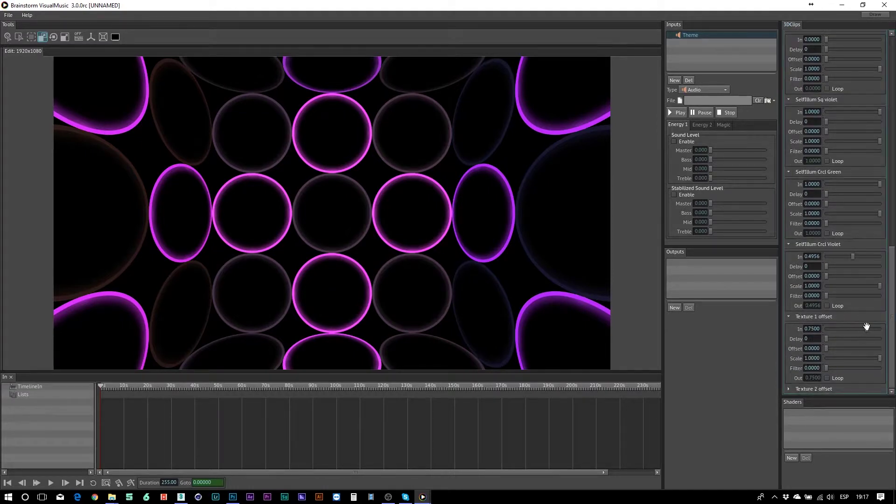
drag(867, 326, 882, 328)
Expand Scaling Crcl and set its In value to about 0.38 to shrink part of the circles
drag(892, 262, 892, 51)
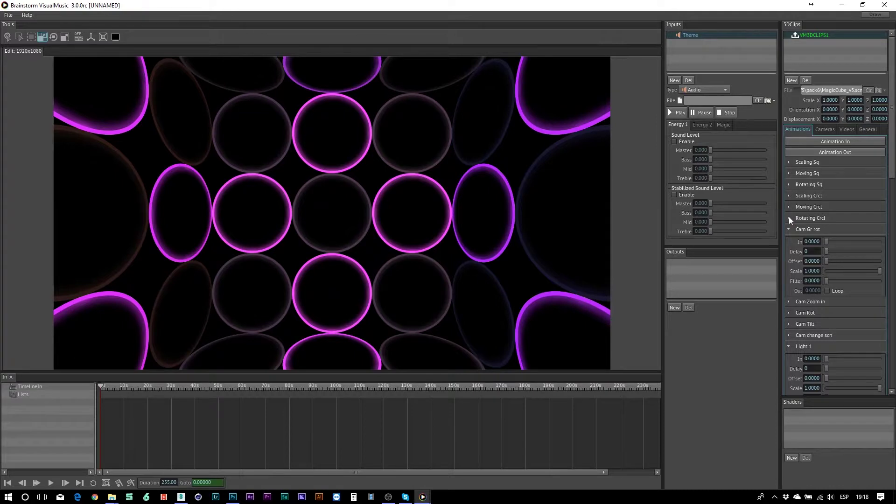
click(789, 195)
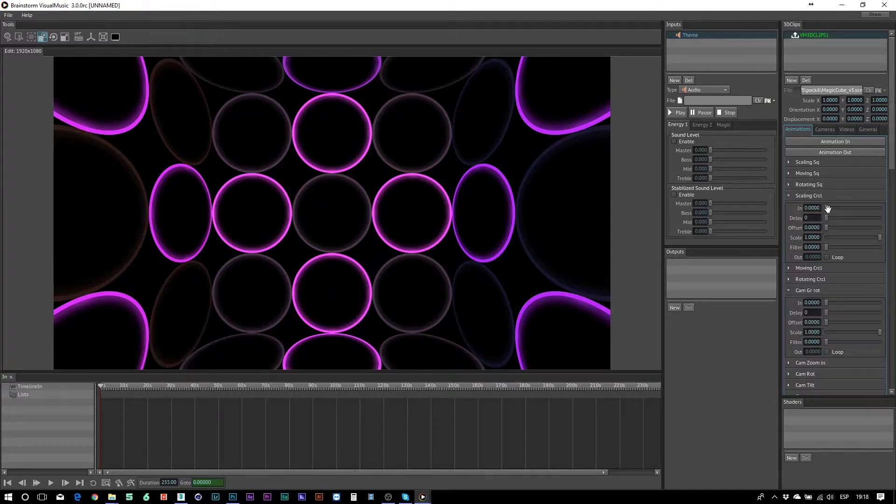
drag(826, 208, 849, 208)
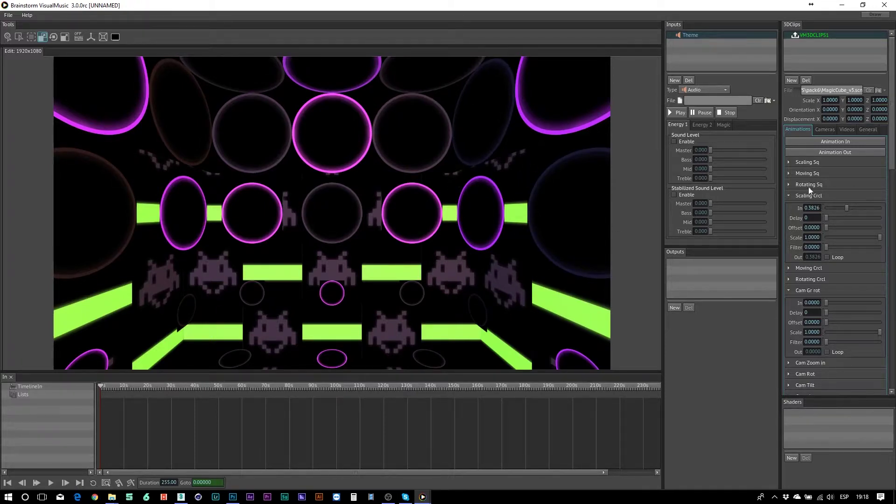
Try varying Moving Crcl's In value and return it to 0, and set Rotating Crcl's In value to about 0.86
click(804, 269)
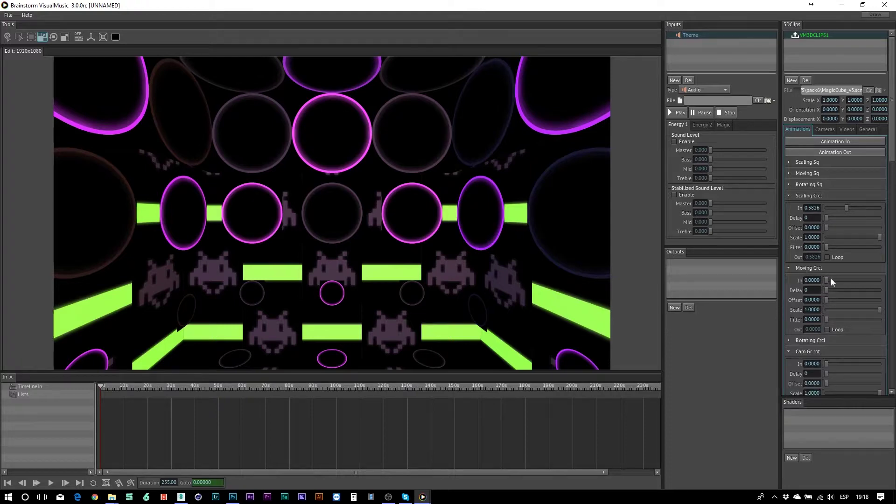
mouse_move(828, 280)
mouse_down()
mouse_move(879, 280)
mouse_move(825, 278)
mouse_up()
click(809, 340)
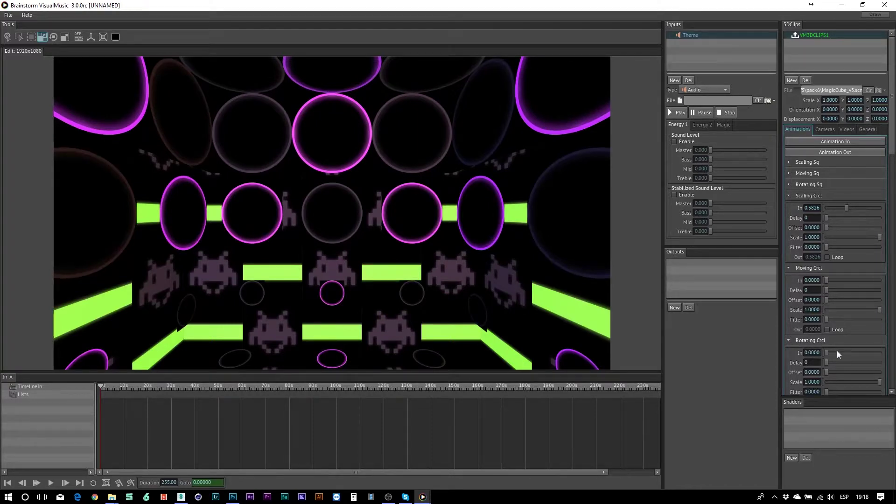
drag(828, 353, 873, 344)
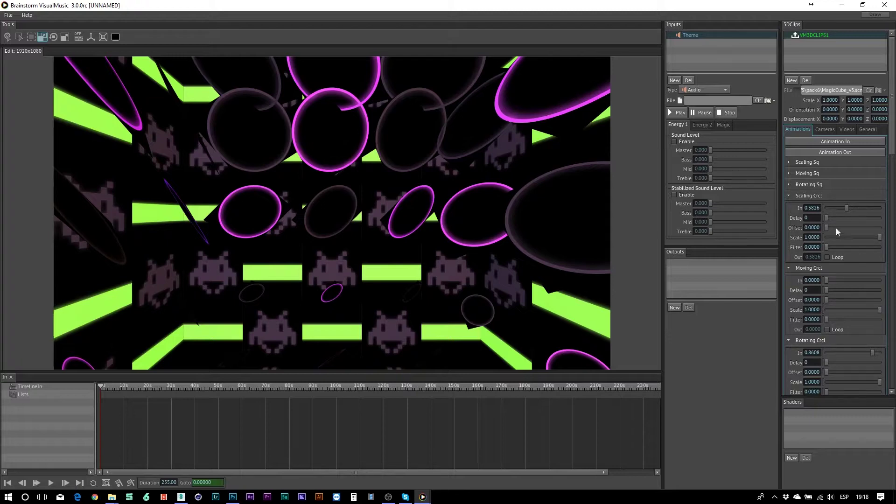
Set the squares' In values to about 0.24 for Scaling Sq, 0.35 for Moving Sq and 0.43 for Rotating Sq
click(803, 161)
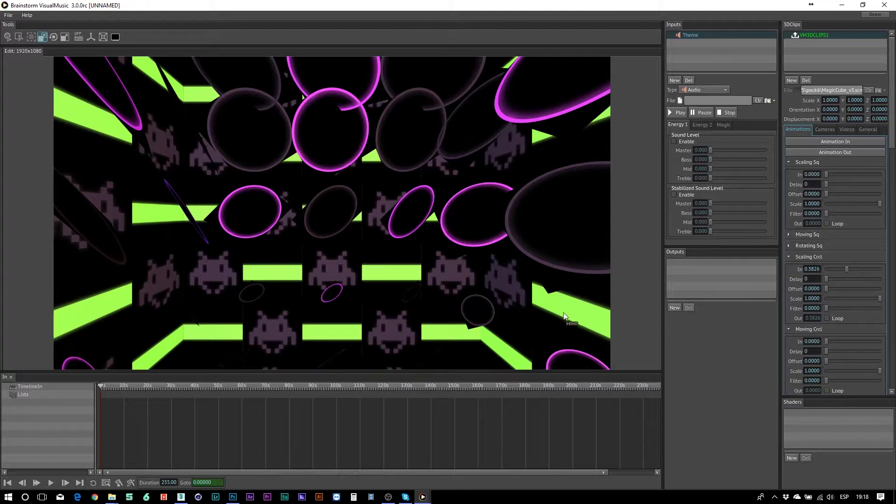
mouse_move(823, 174)
mouse_down()
mouse_move(866, 174)
mouse_move(839, 175)
mouse_up()
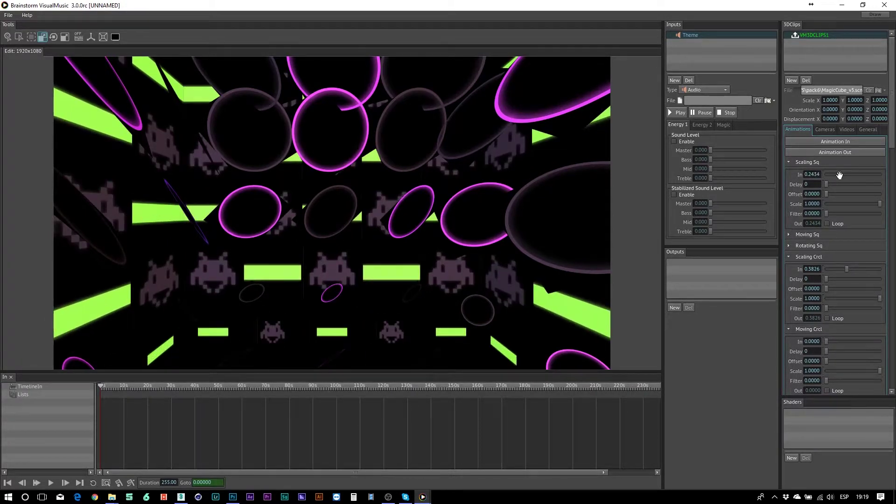
click(795, 234)
drag(826, 247, 844, 241)
click(818, 308)
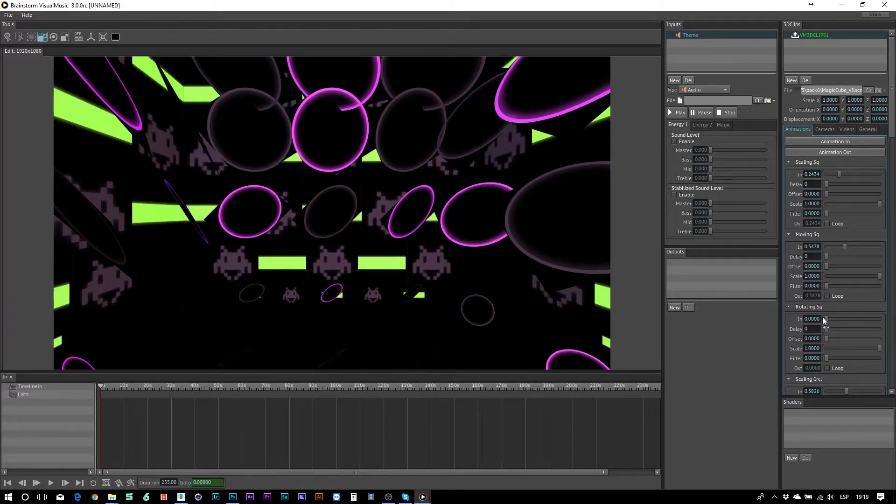
drag(825, 319, 849, 319)
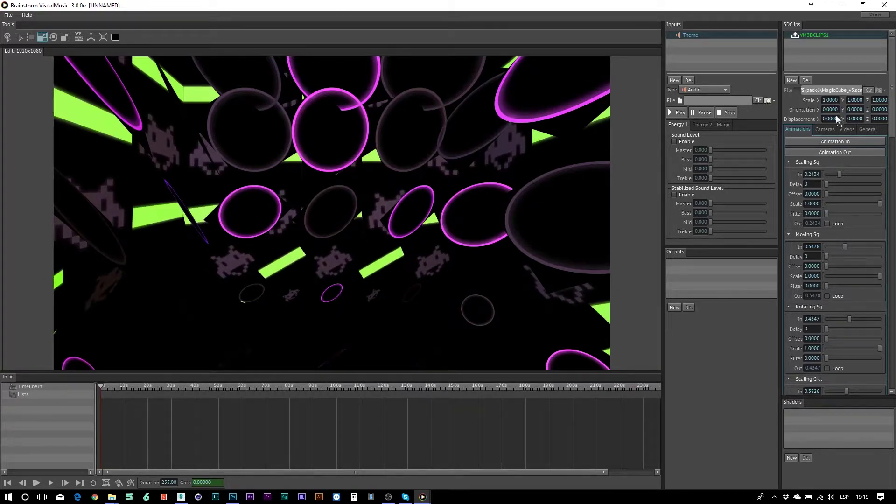
Deactivate the clip's Camera, and orbit and zoom the free view to see the animated cube from outside
click(826, 129)
click(790, 142)
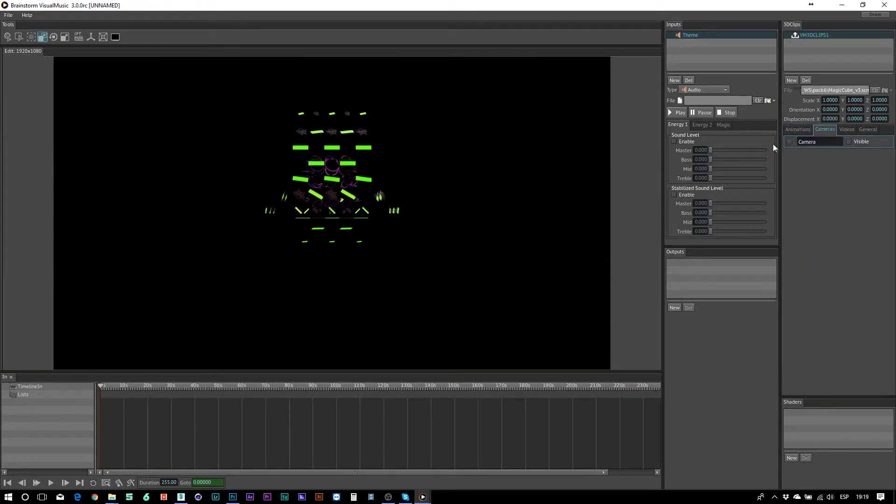
drag(404, 243, 399, 208)
alt+right_drag(399, 208, 422, 177)
alt+middle_drag(421, 175, 413, 206)
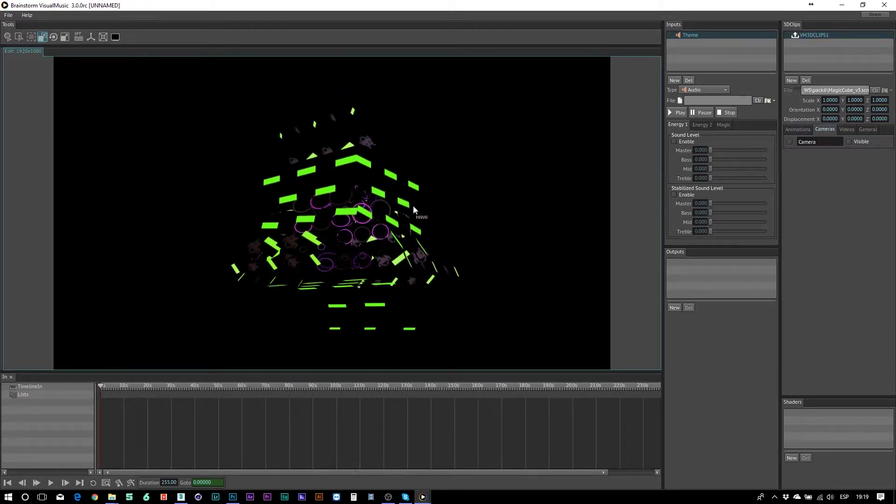
alt+drag(377, 216, 343, 194)
alt+right_drag(343, 197, 537, 194)
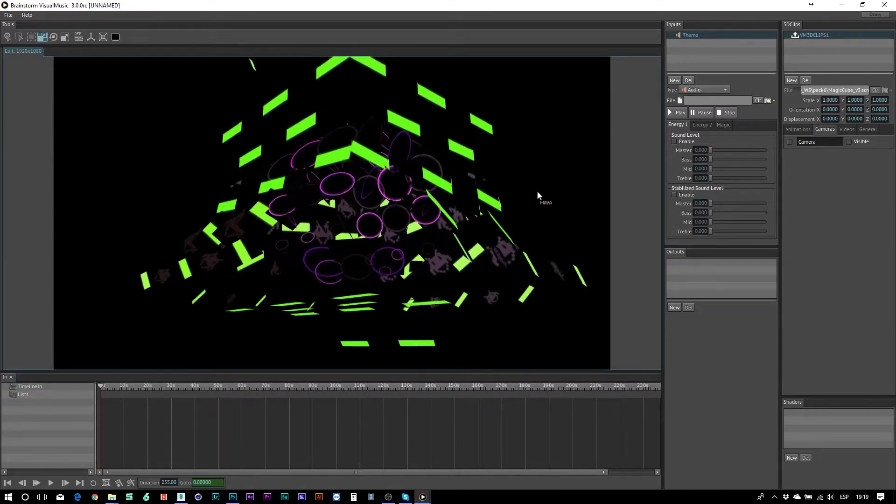
Reset the In values of Scaling Sq and Moving Sq to 0, and set Rotating Sq's In value to about 0.46
alt+drag(458, 217, 463, 308)
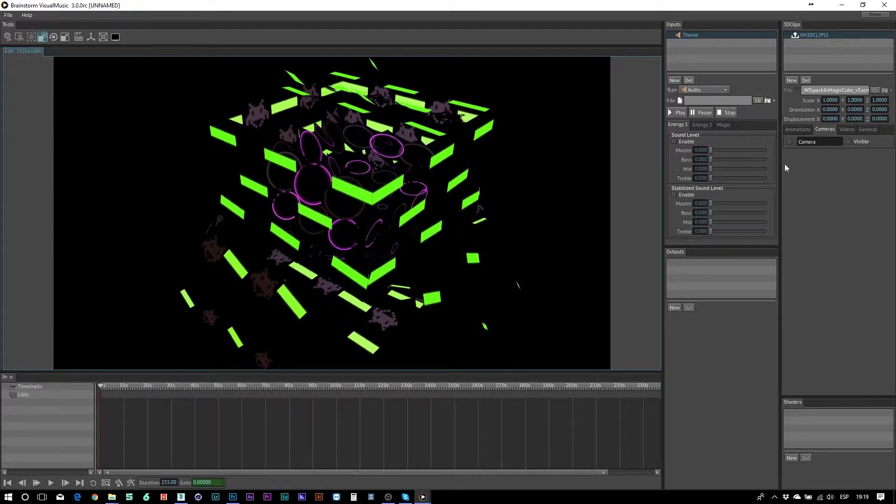
click(798, 129)
drag(844, 176, 799, 175)
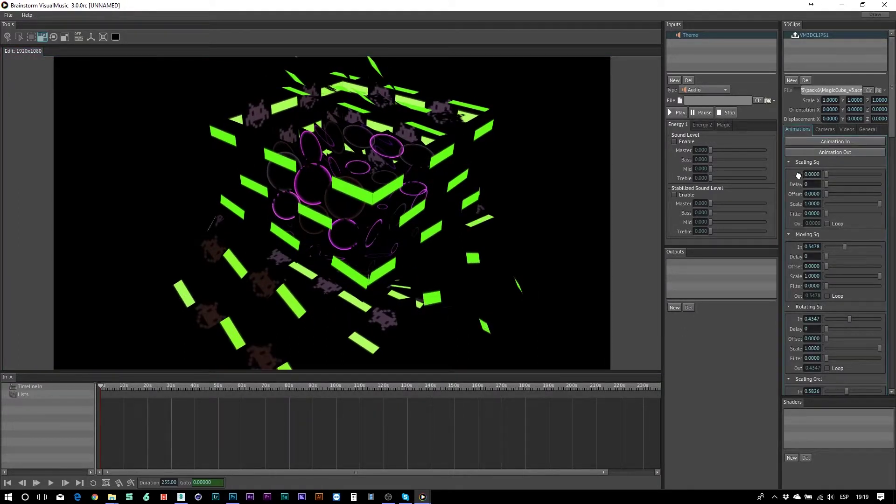
drag(846, 248, 800, 249)
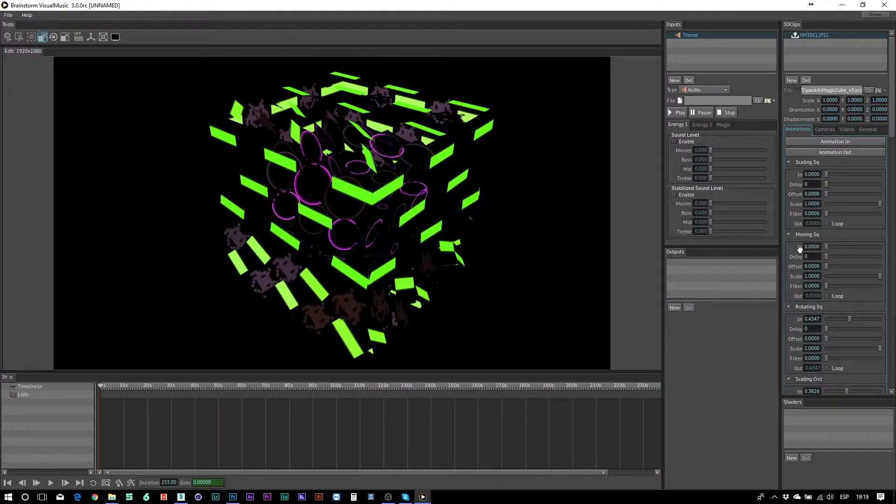
click(846, 319)
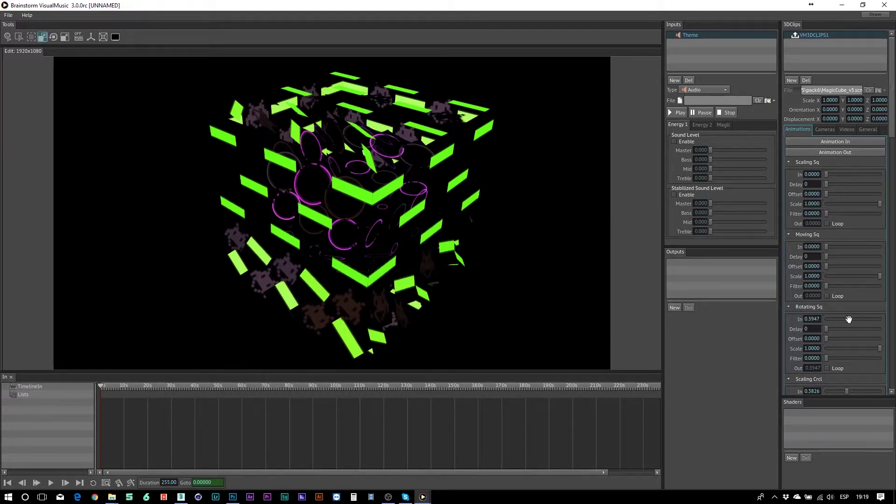
mouse_move(848, 320)
mouse_down()
mouse_move(808, 320)
mouse_move(894, 320)
mouse_move(800, 320)
mouse_move(864, 321)
mouse_move(836, 323)
mouse_move(862, 320)
mouse_move(851, 319)
mouse_up()
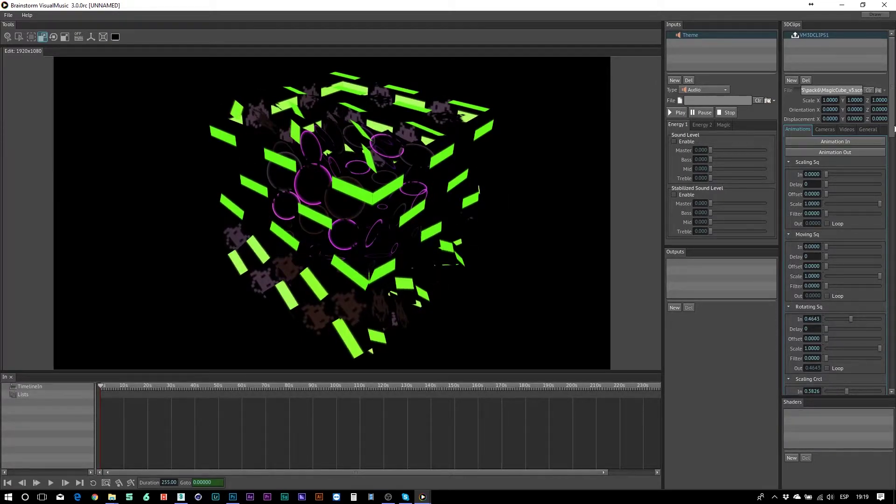
Lower the In value of SelfIllum Sq violet to about 0.32 to light up the violet squares
drag(894, 129, 850, 390)
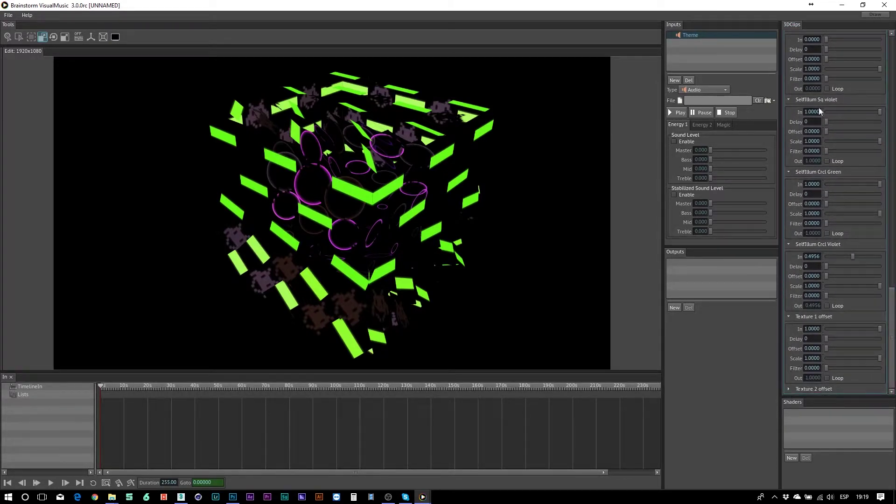
drag(883, 112, 846, 113)
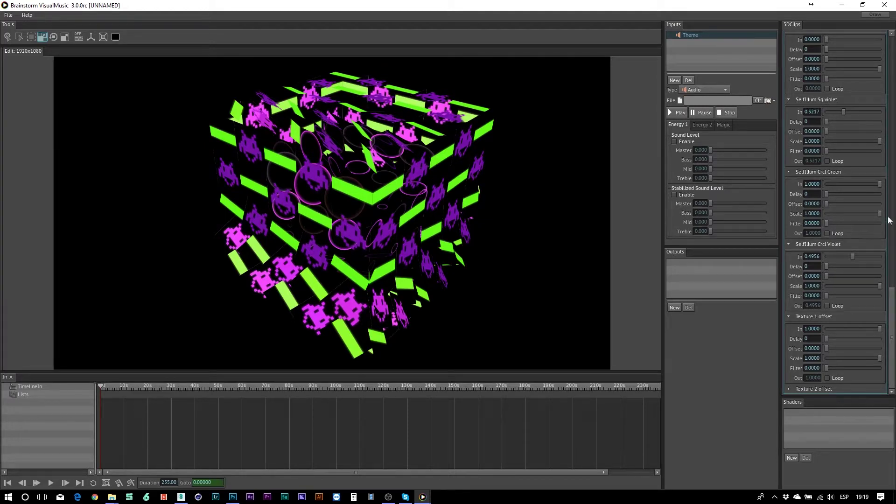
Set the In value of Scaling Sq to about 0.53 and that of Scaling Crcl to about 0.77
drag(894, 305, 894, 91)
drag(890, 135, 890, 117)
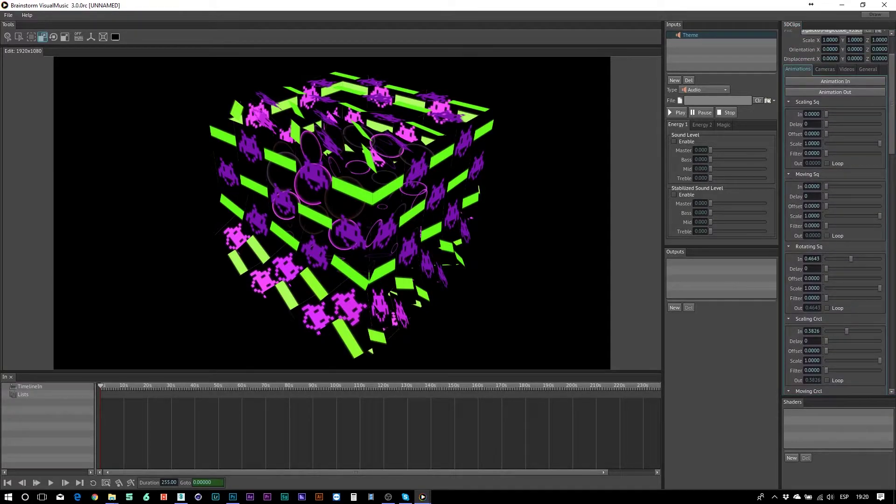
drag(827, 113, 857, 129)
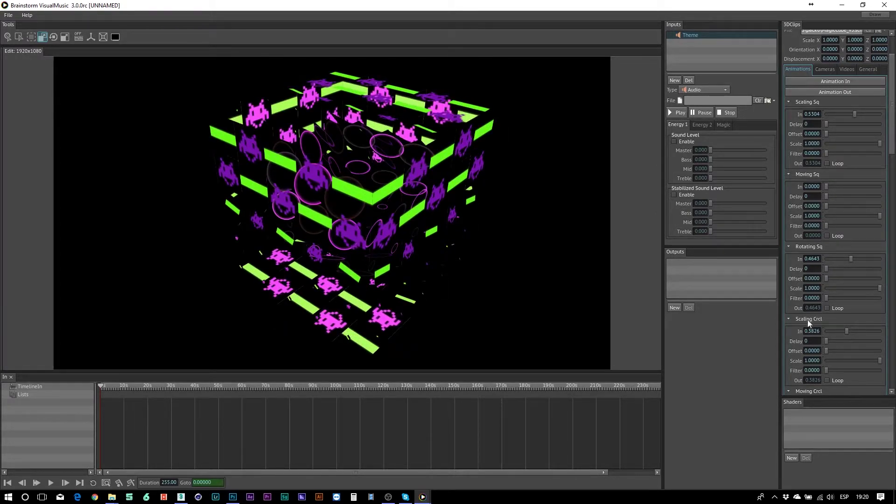
drag(849, 333, 868, 297)
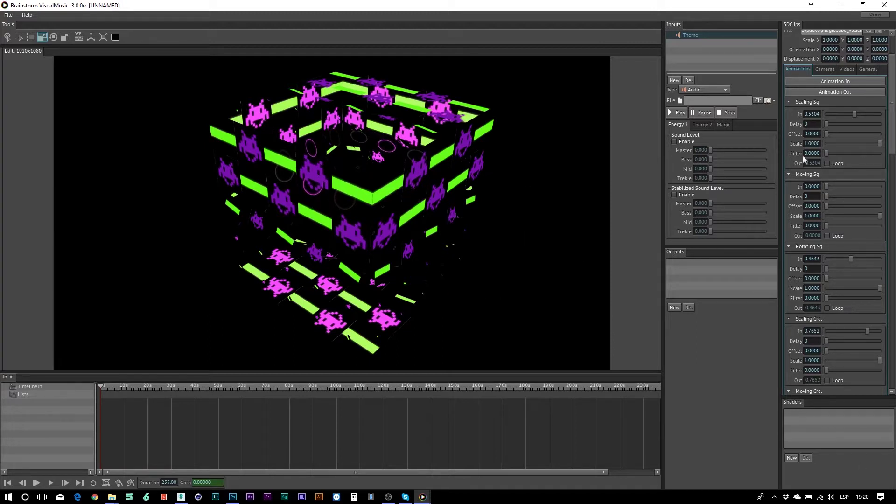
drag(892, 139, 892, 159)
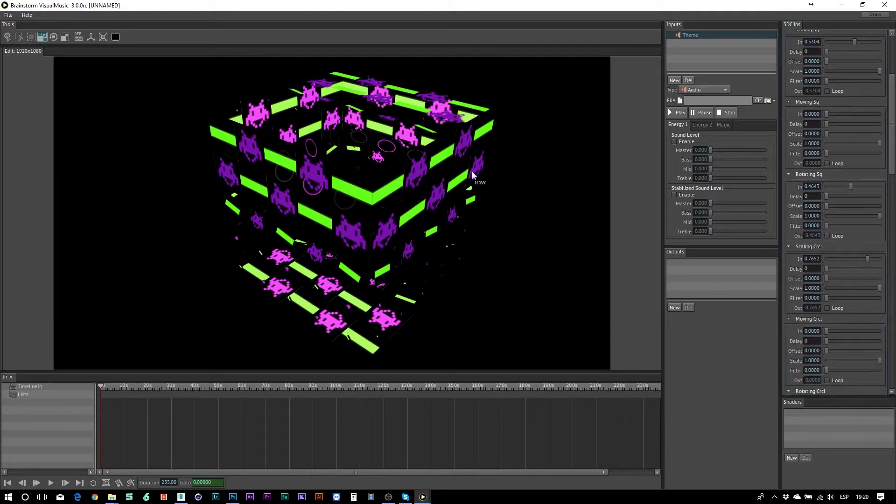
Quit VisualMusic without saving the changes and switch to Photoshop
click(884, 5)
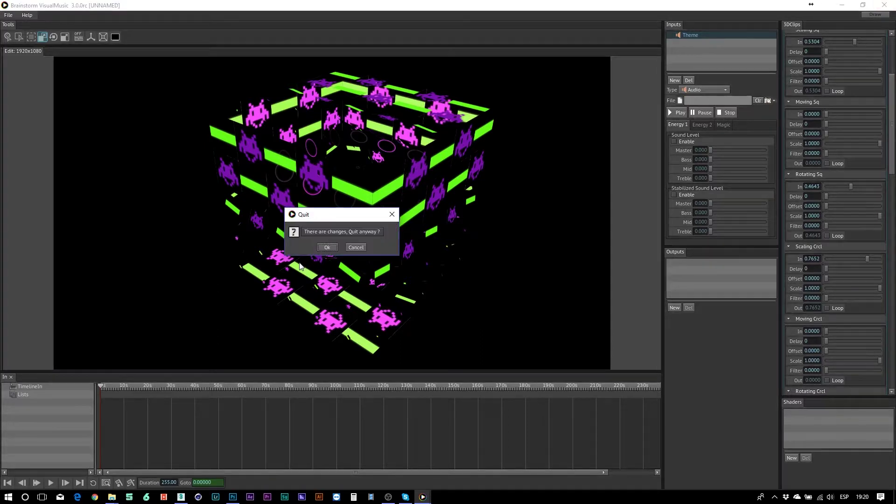
click(324, 248)
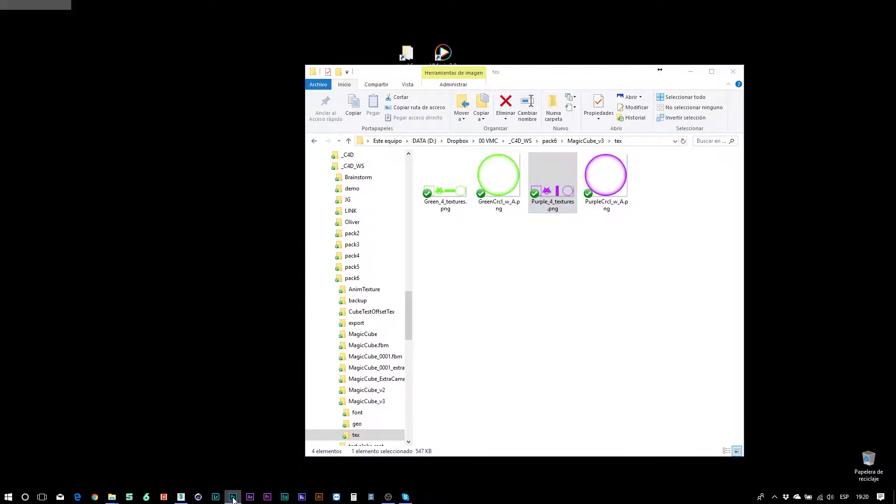
click(233, 498)
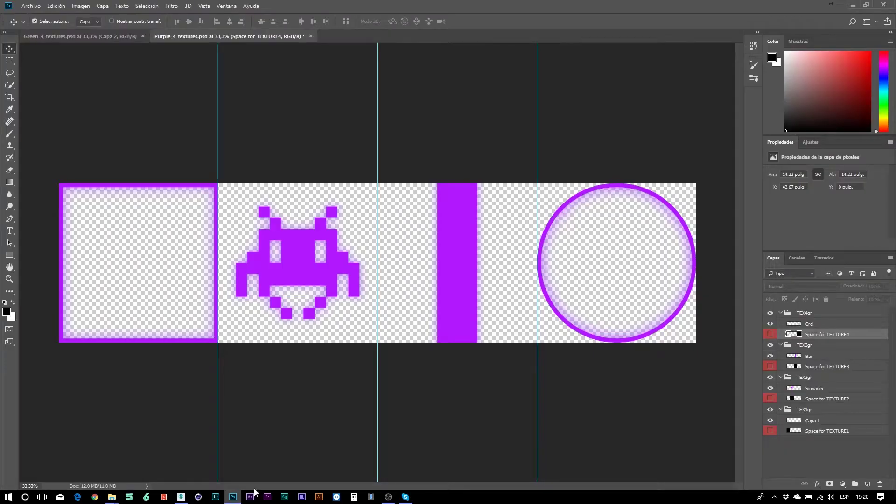
Open the logo file logolink.ai from the LINK folder inside _C4D
click(28, 6)
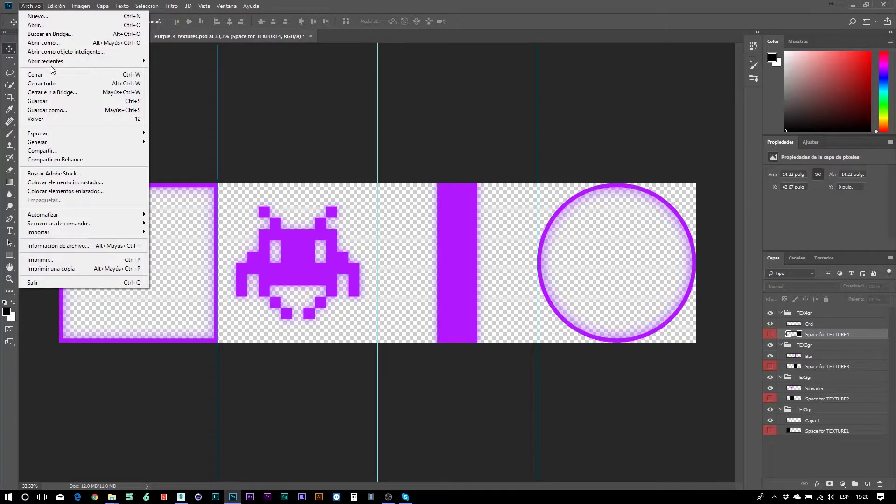
click(48, 27)
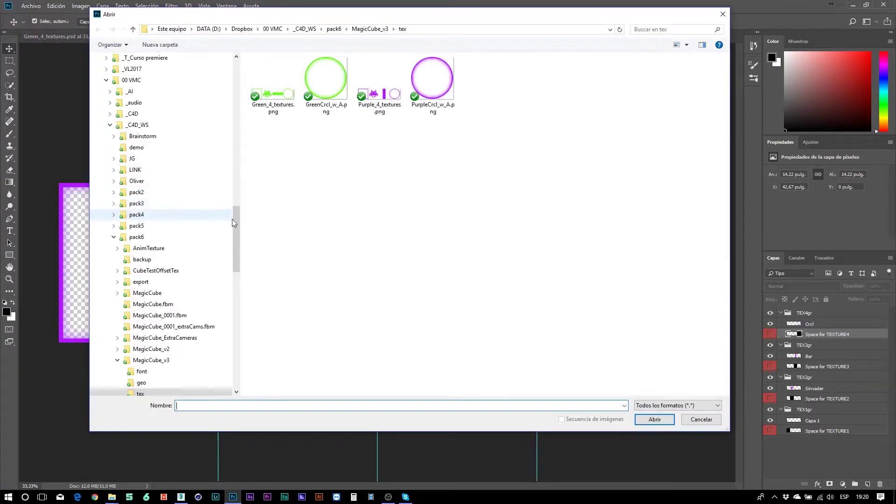
click(132, 113)
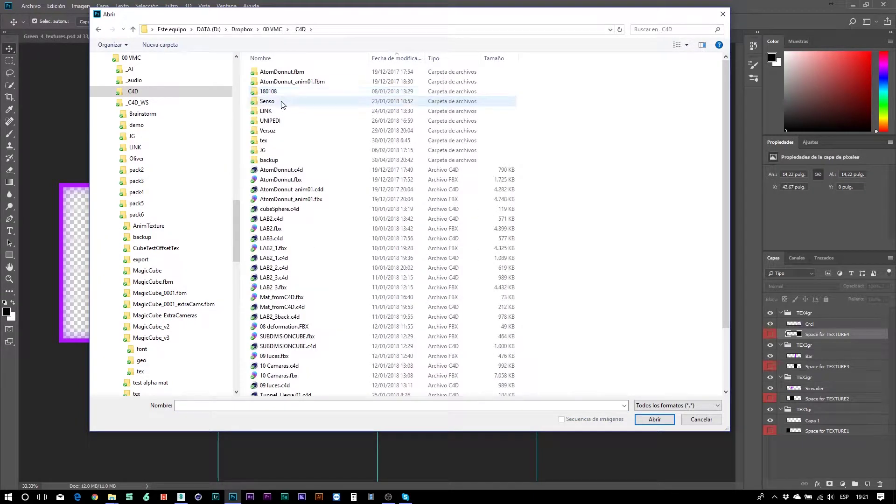
double_click(280, 111)
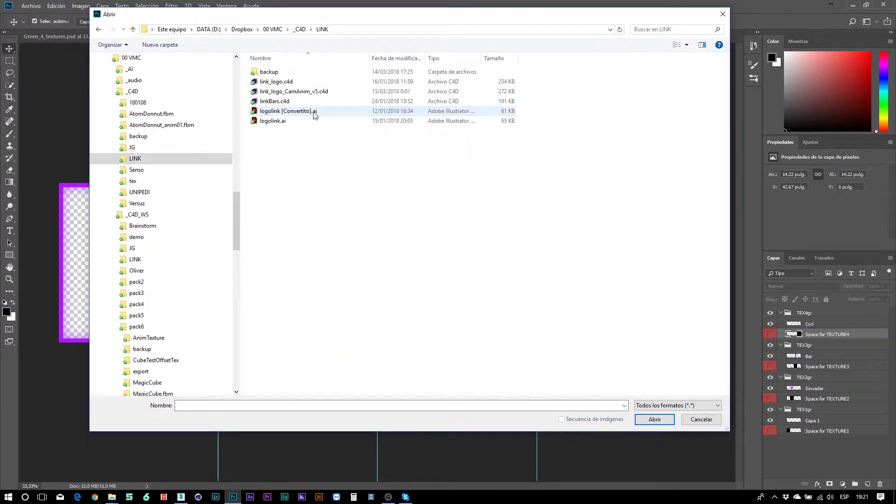
click(276, 122)
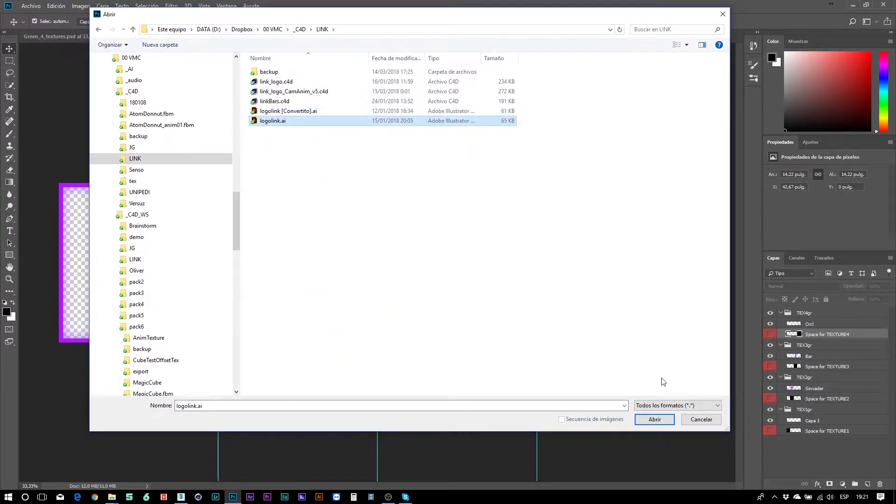
click(654, 419)
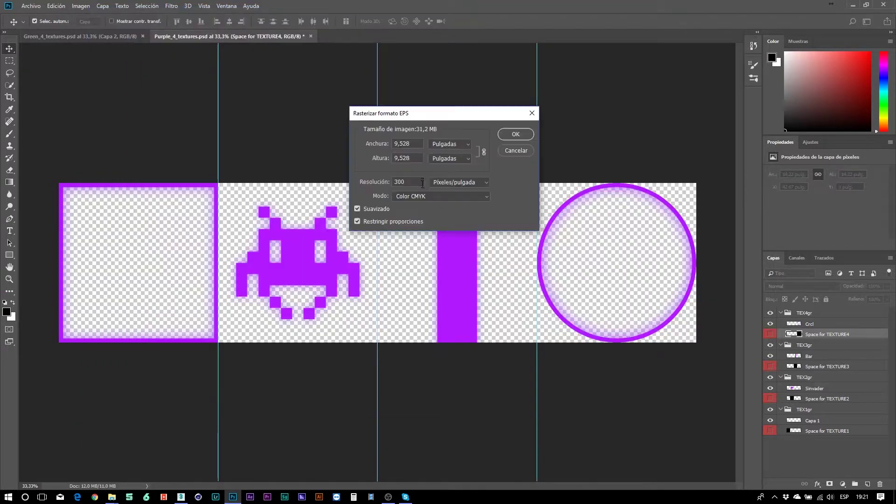
Rasterize the logo with width and height in pixels and a width of 1024 pixels, keeping its proportions
click(450, 144)
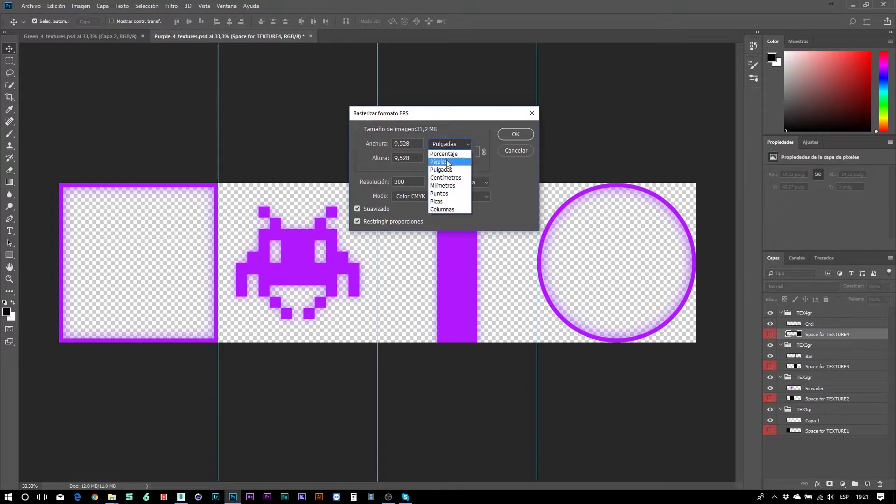
click(447, 162)
click(445, 158)
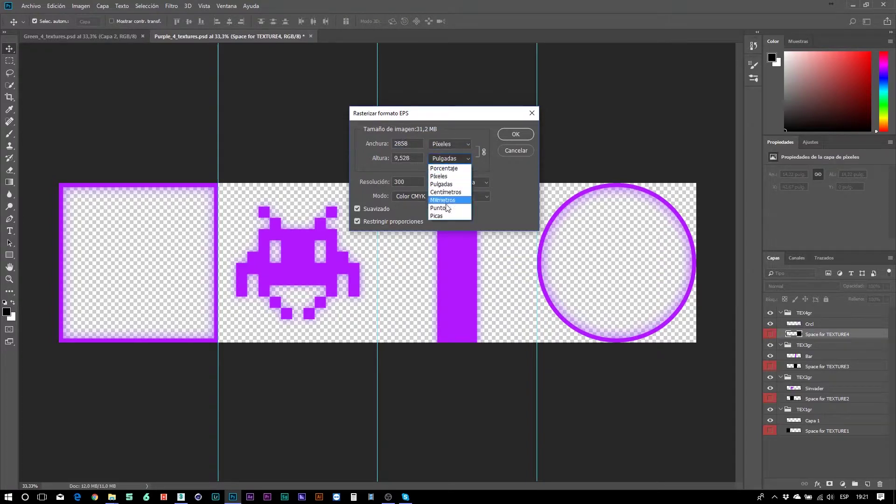
click(448, 177)
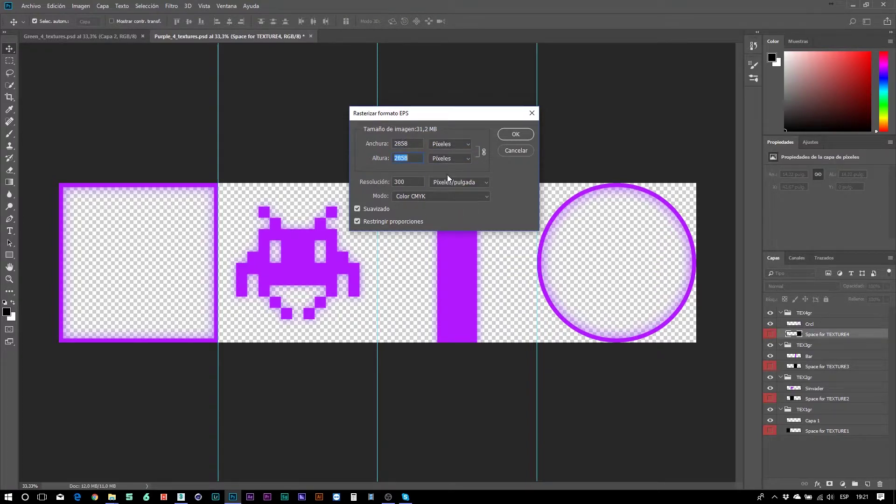
click(423, 143)
text(1024)
click(516, 134)
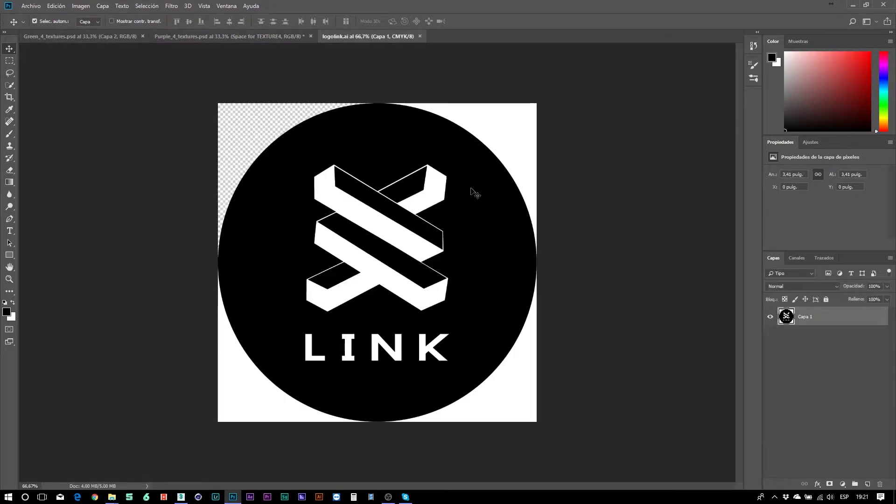
Undock the logo document into a floating window and convert its colour mode to RGB
drag(349, 35, 360, 65)
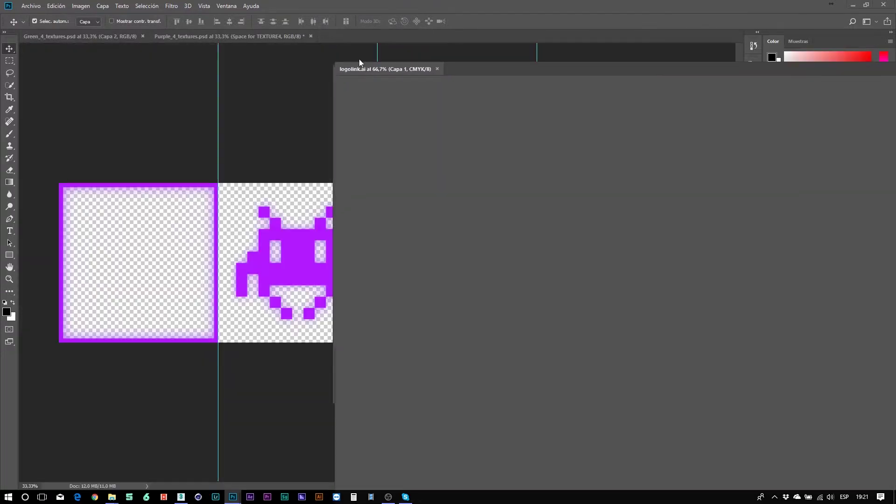
click(88, 6)
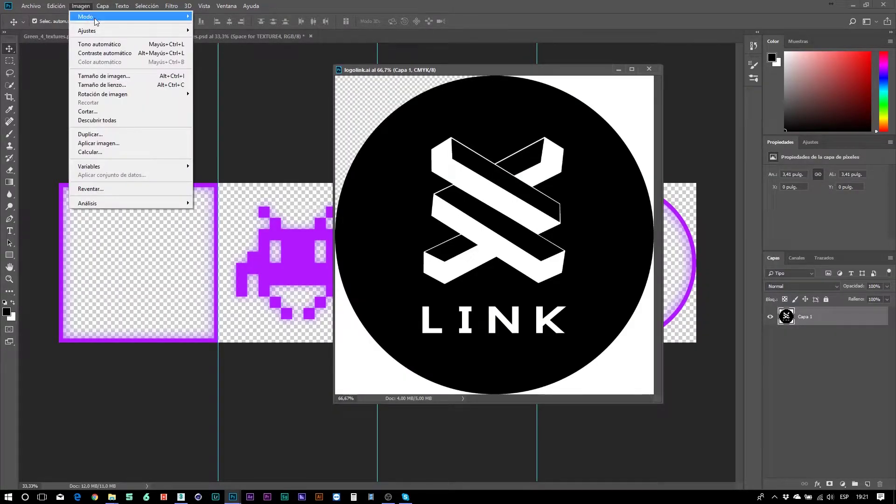
mouse_move(96, 18)
click(218, 52)
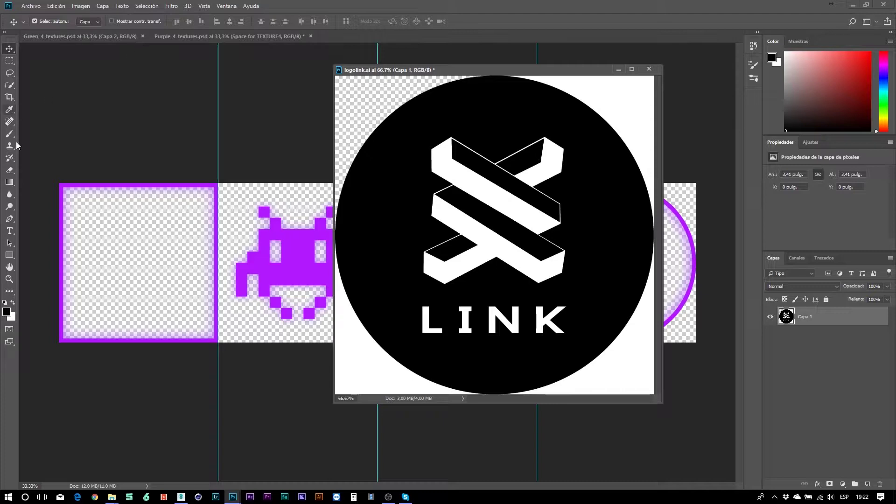
Select the logo's black areas with the Magic Wand and copy them to a new layer
key(w)
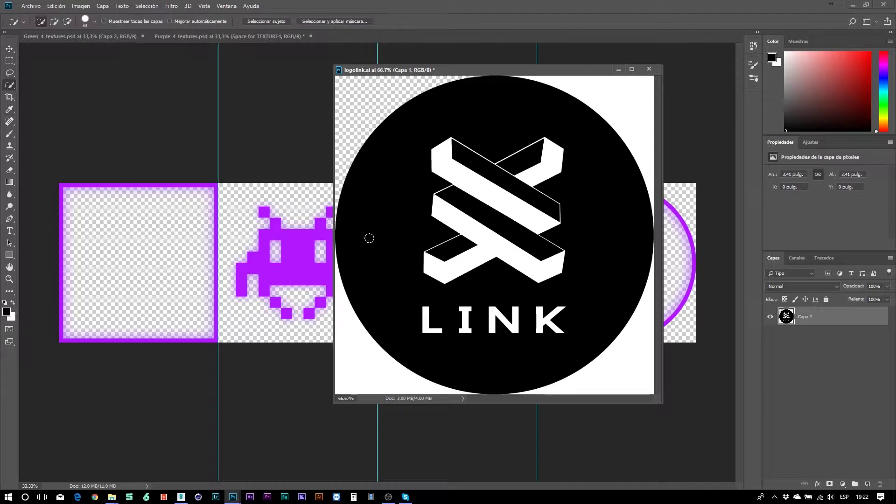
right_click(9, 85)
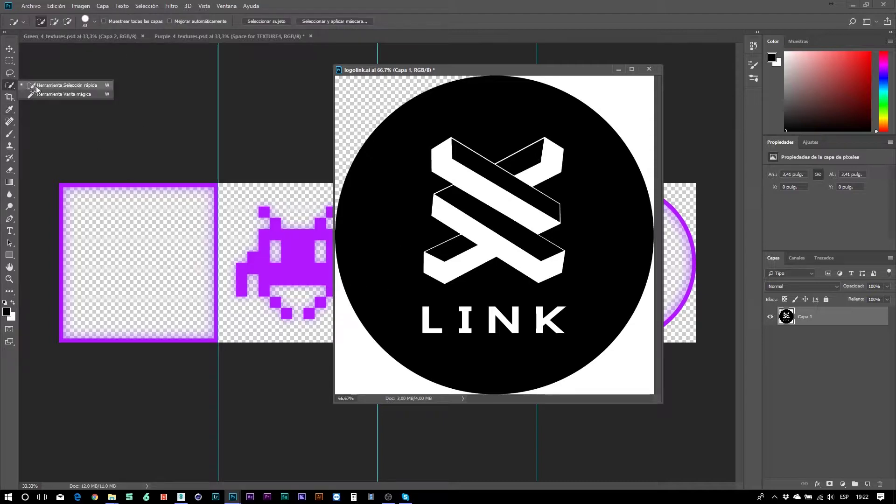
click(50, 95)
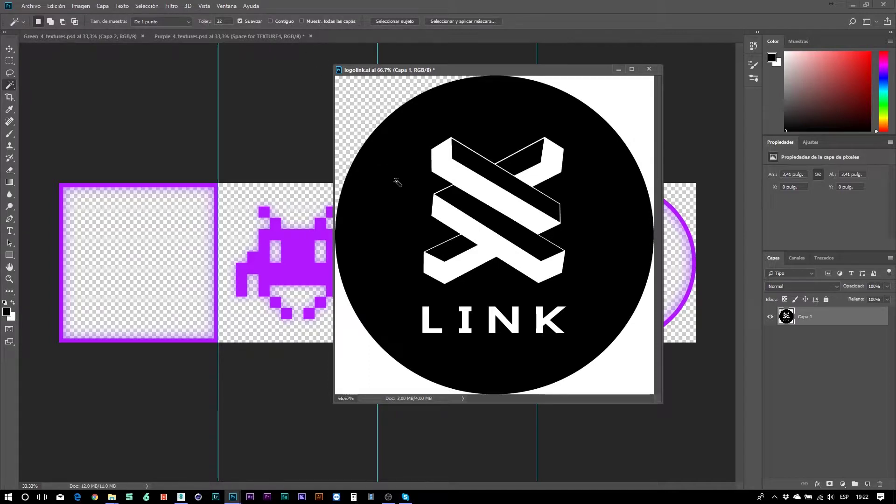
click(398, 182)
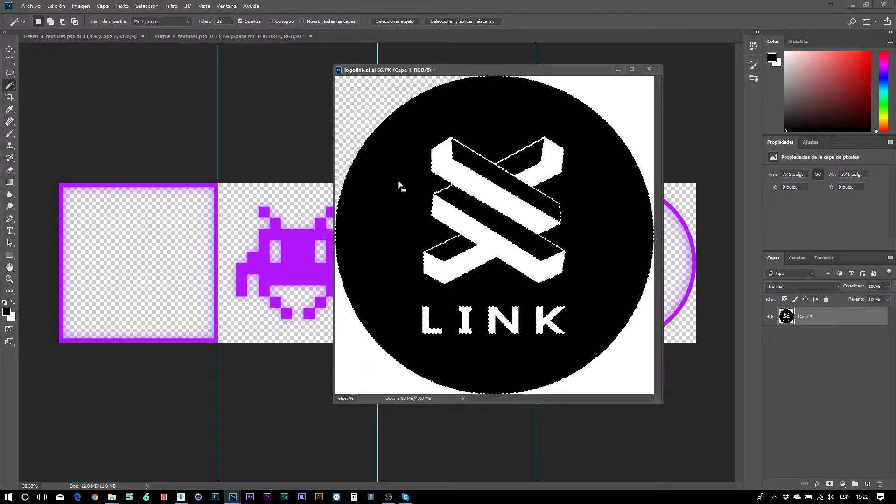
key(ctrl+j)
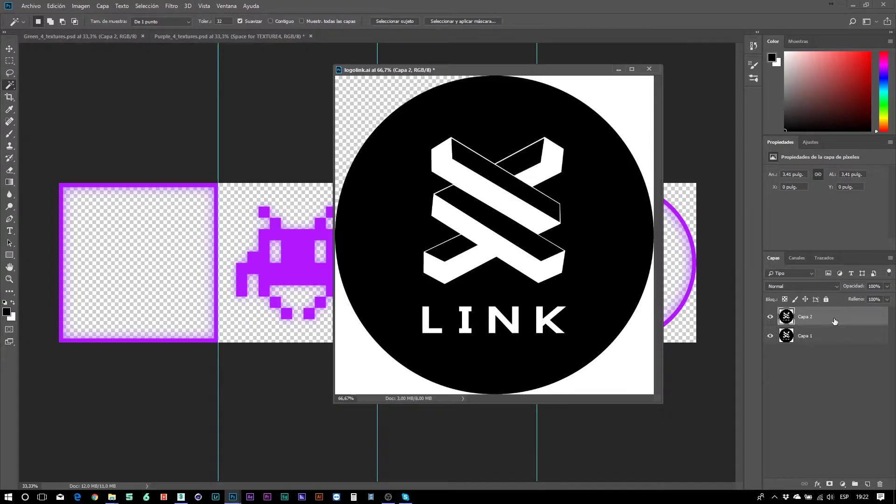
Copy the black logo layer into Purple_4_textures.psd and close logolink.ai without saving it
drag(835, 321, 279, 274)
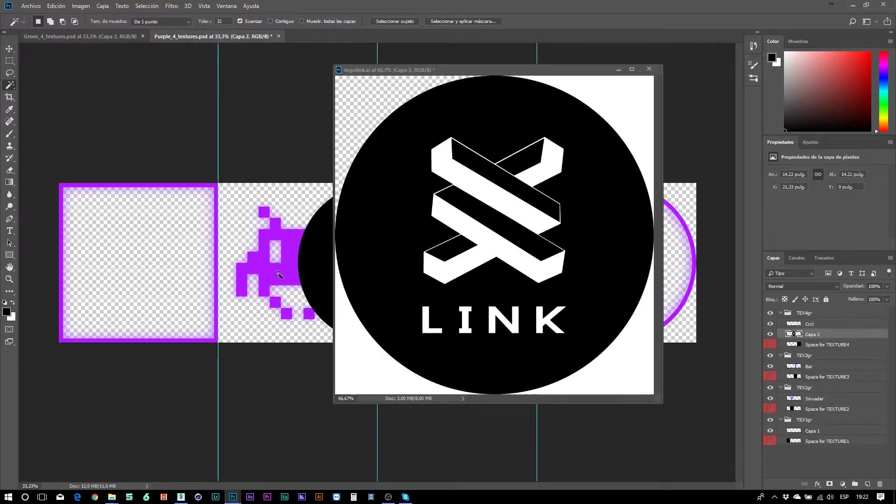
click(649, 68)
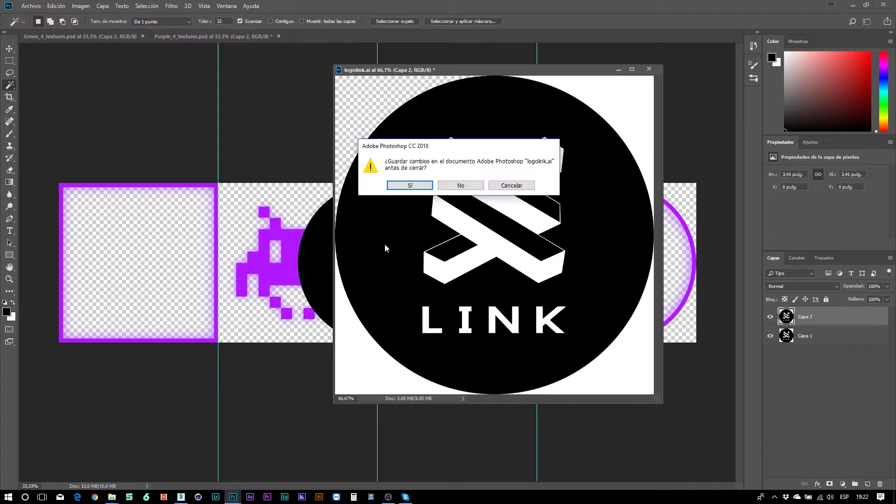
click(461, 186)
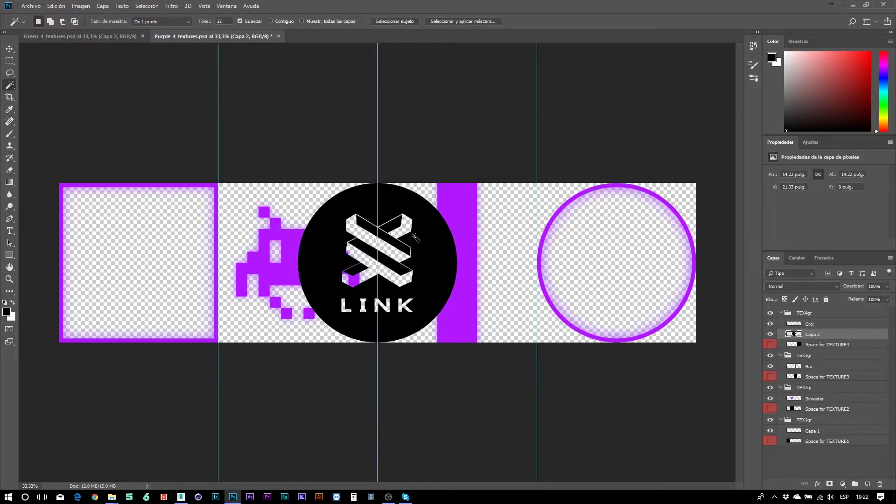
Move the LINK logo into the second texture space, aligned between the first two guides
key(v)
drag(430, 254, 348, 255)
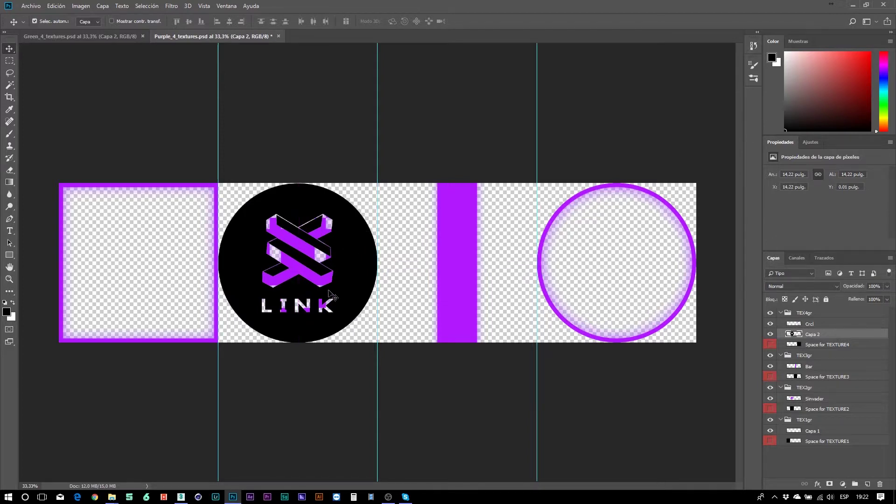
drag(340, 304, 351, 304)
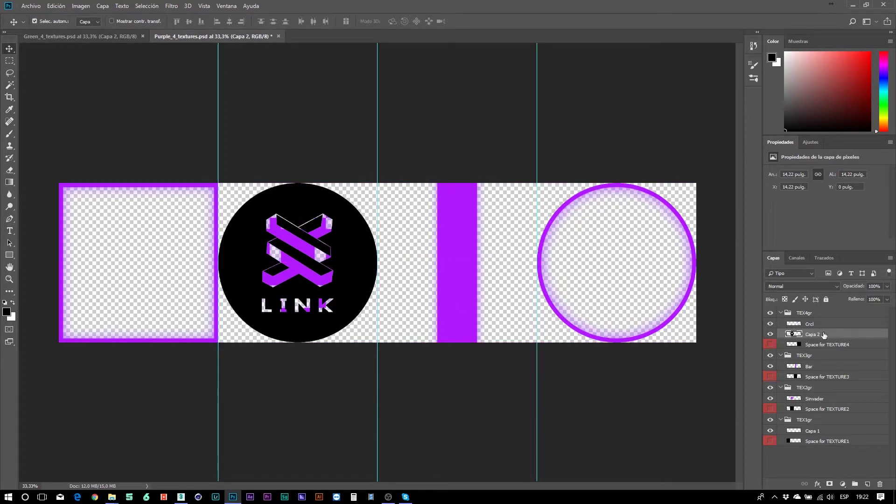
Place the logo layer in the TEX2gr group above Sinvader, and hide the Sinvader layer
drag(824, 335, 832, 398)
click(822, 400)
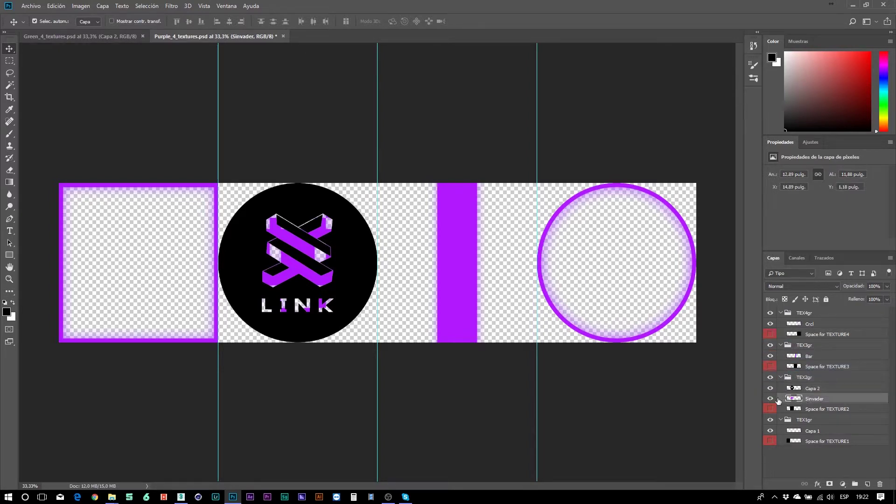
click(771, 399)
click(794, 388)
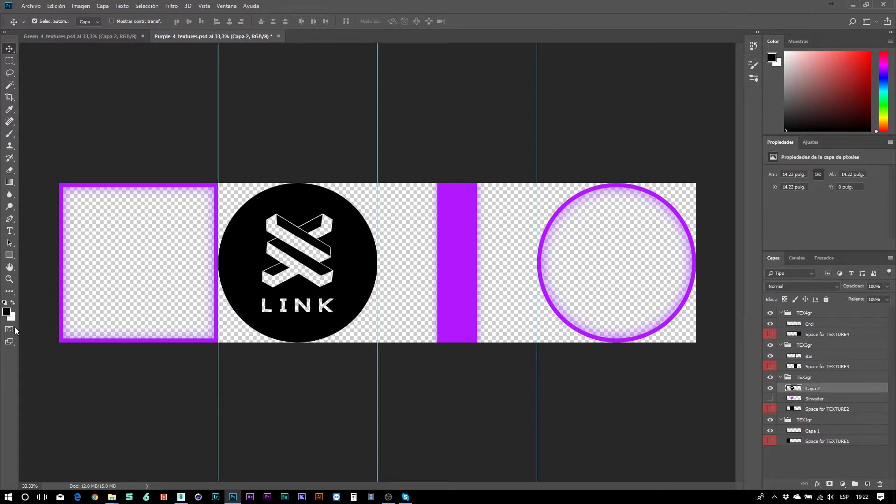
Lock the logo layer's transparent pixels and fill it with the purple sampled from the square frame
click(7, 312)
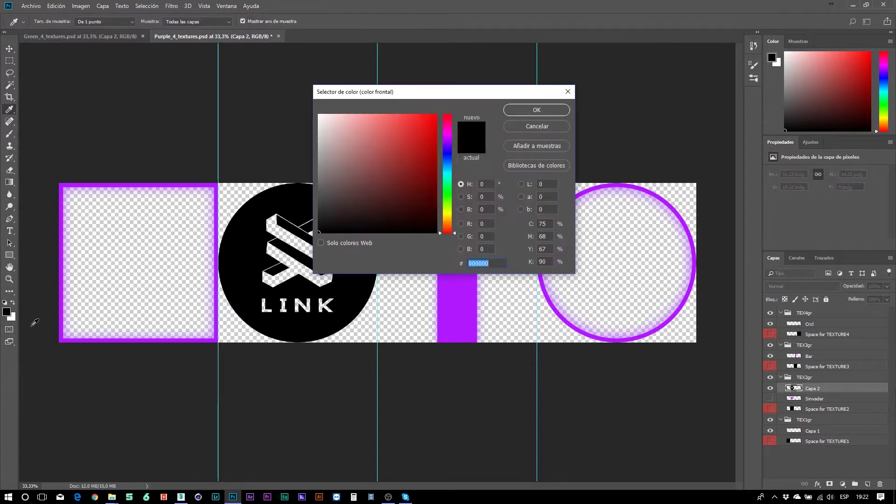
click(71, 339)
click(536, 110)
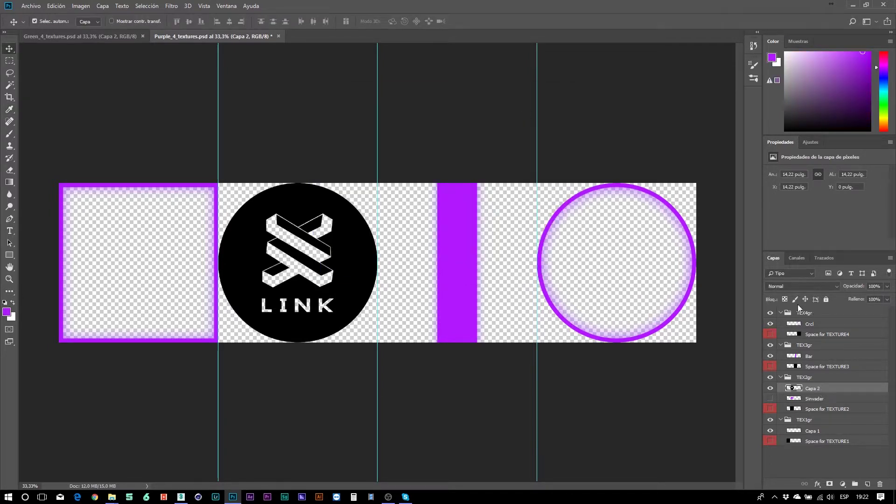
click(785, 299)
key(alt+BackSpace)
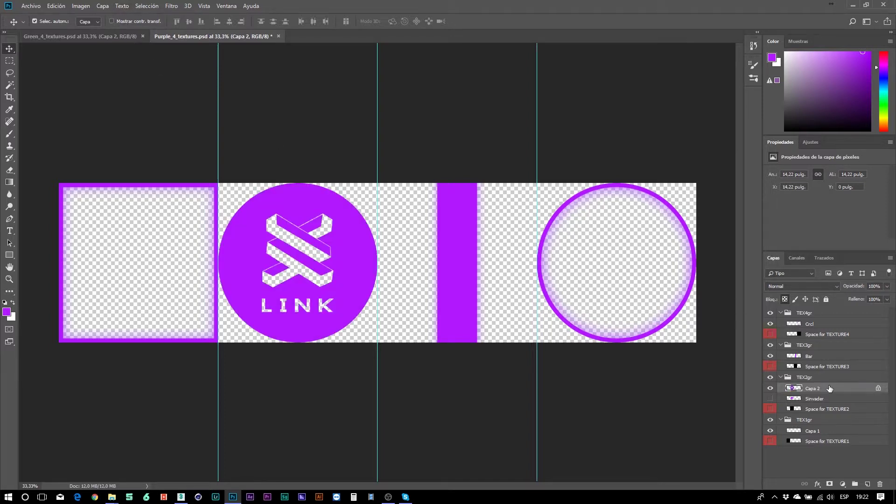
Begin saving the document under PNG format in the _C4D_WS > pack6 > MagicCube_v3 > tex folder
click(33, 6)
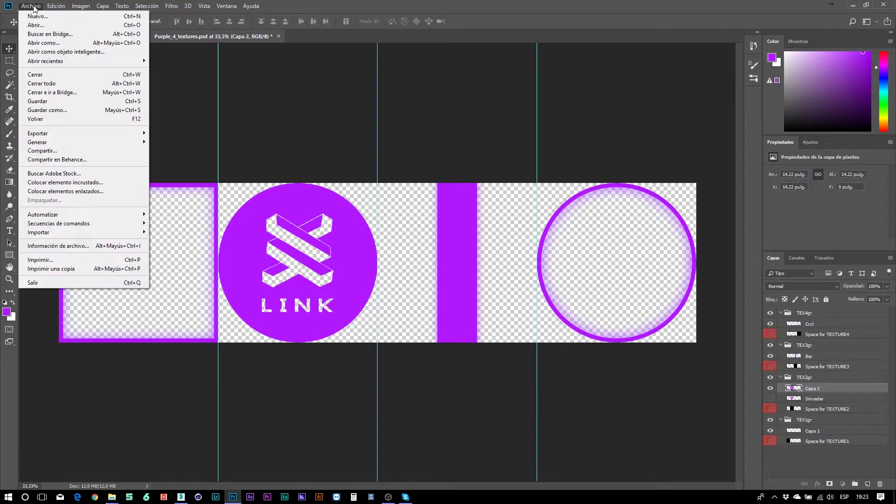
click(53, 110)
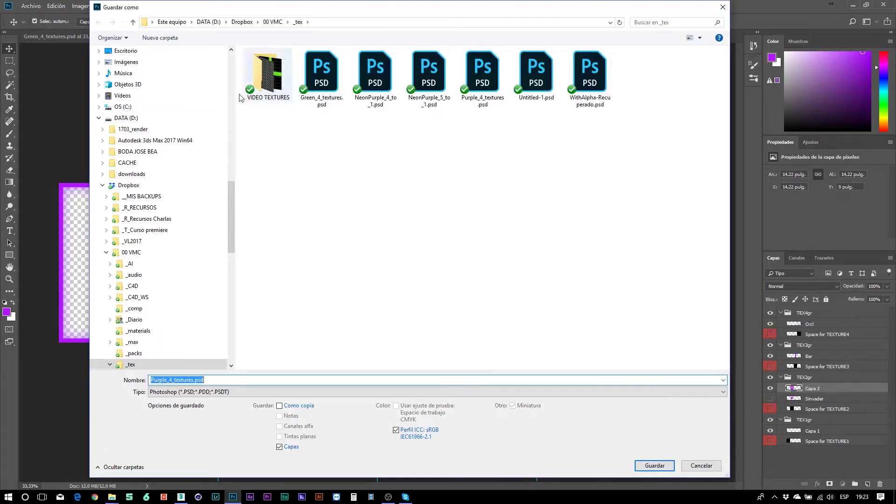
click(275, 22)
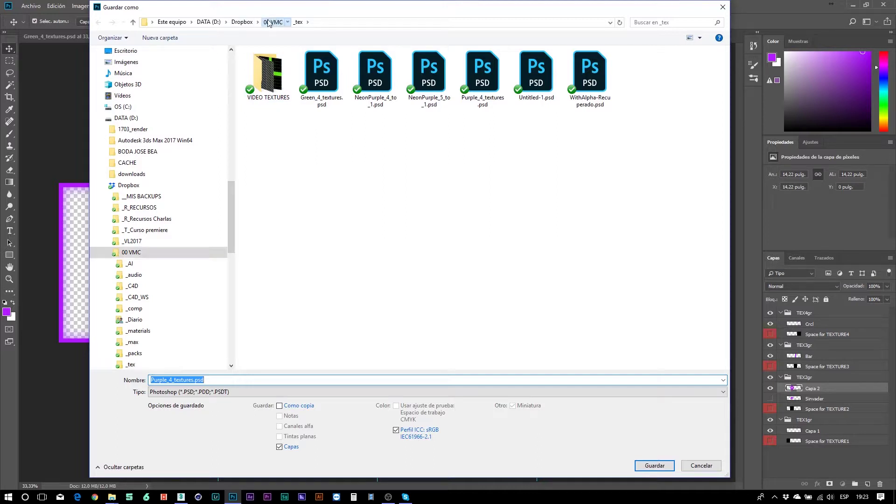
double_click(265, 93)
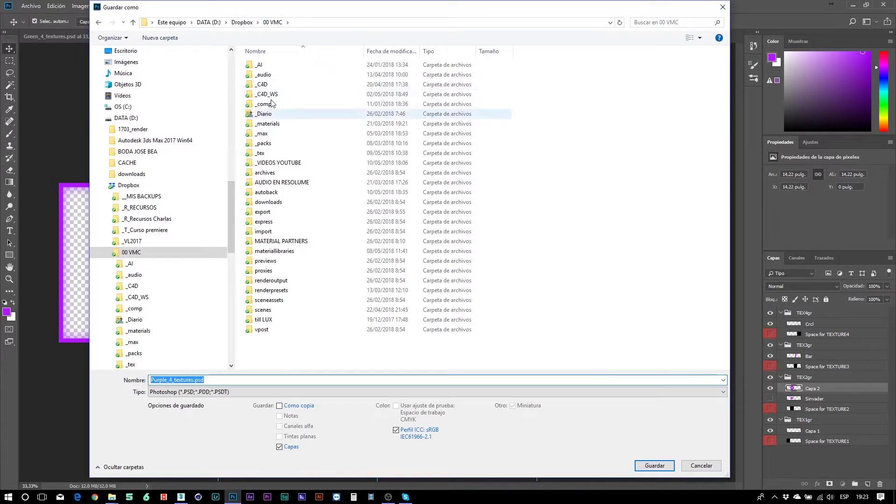
click(268, 154)
double_click(268, 153)
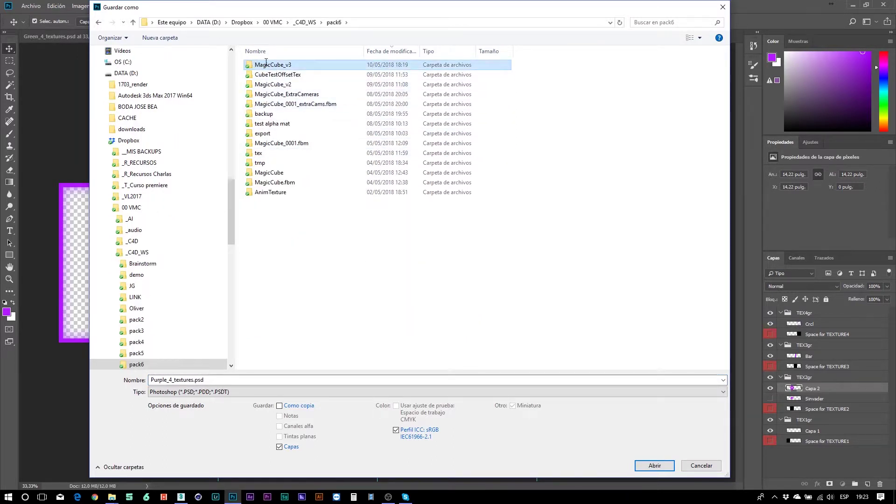
click(269, 65)
double_click(269, 65)
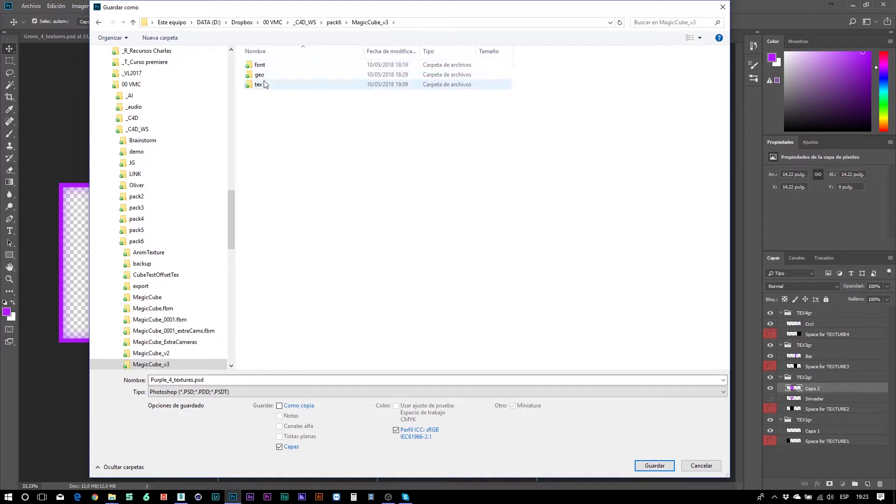
double_click(264, 84)
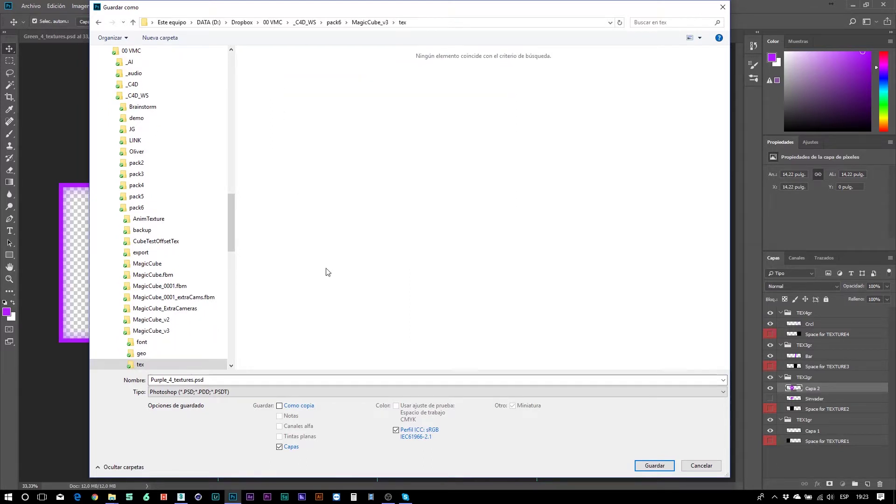
click(327, 392)
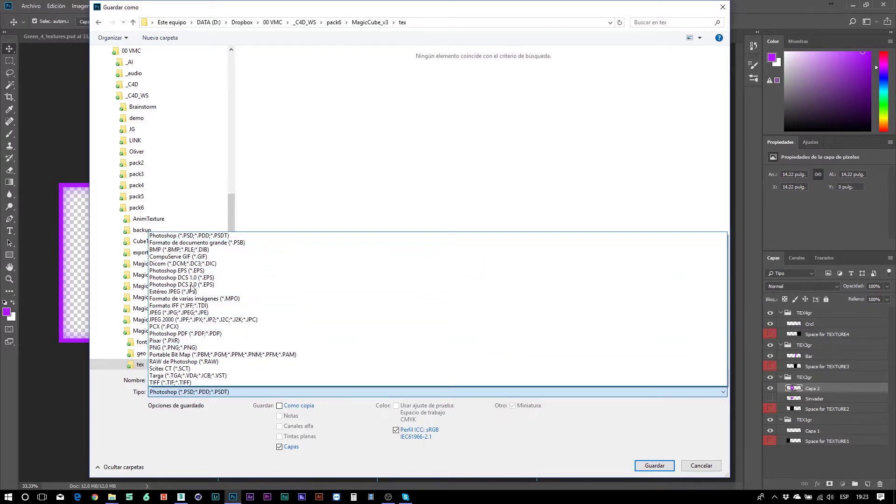
click(185, 348)
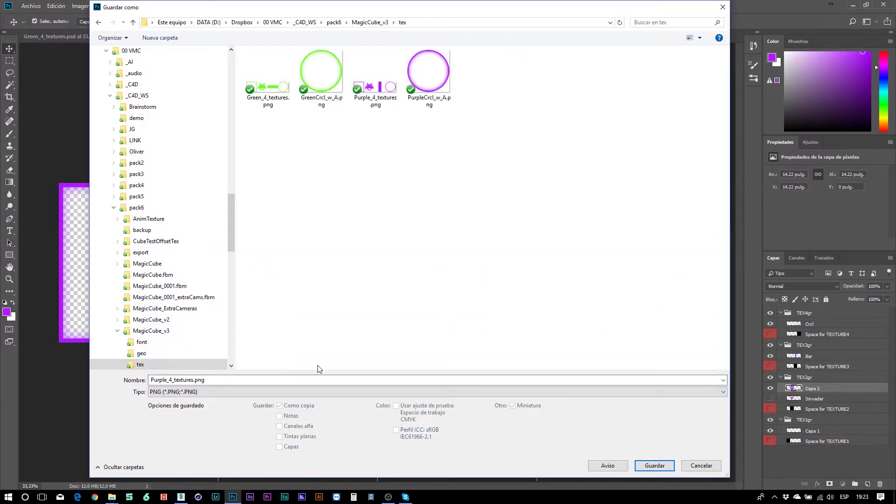
Back up the existing Purple_4_textures.png by duplicating it within the tex folder
click(373, 91)
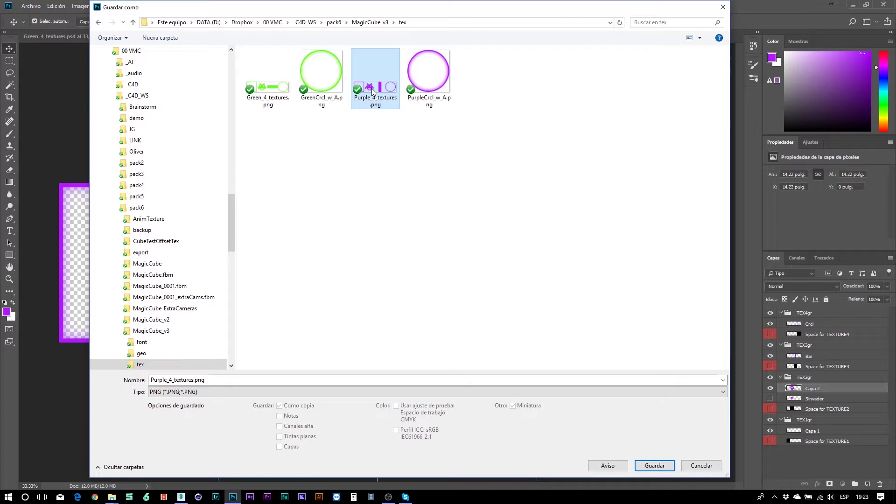
right_click(373, 91)
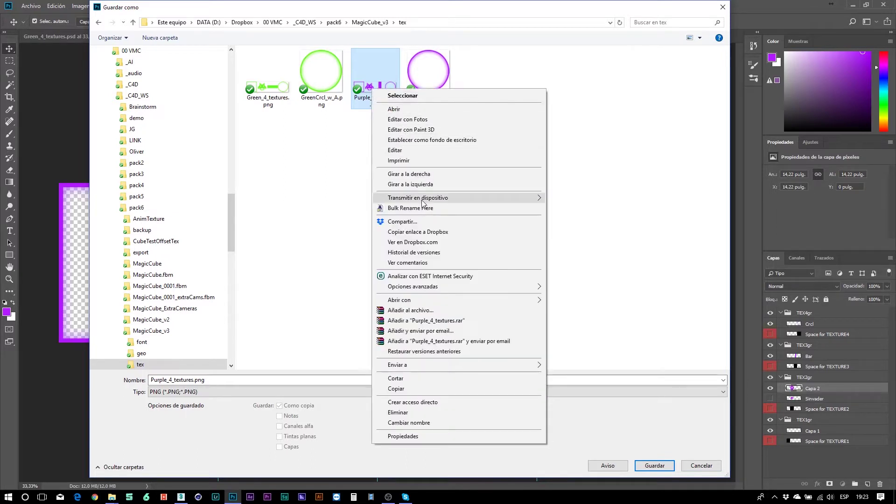
click(411, 388)
right_click(373, 229)
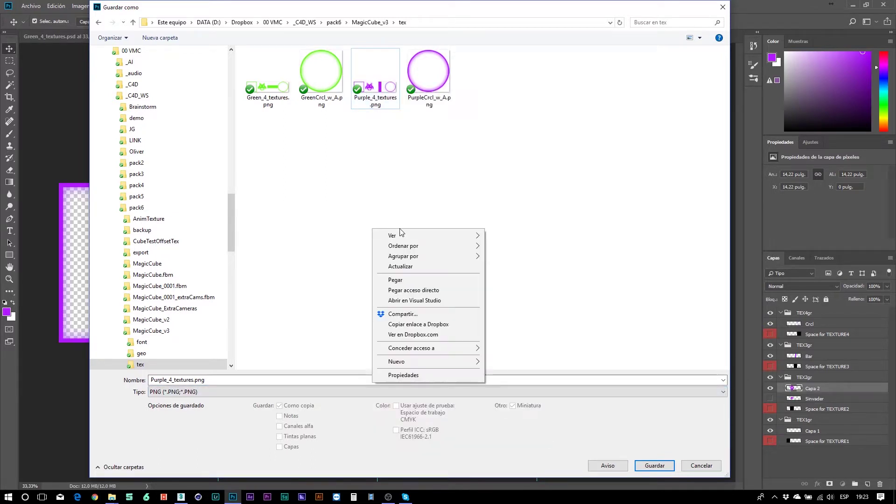
click(411, 280)
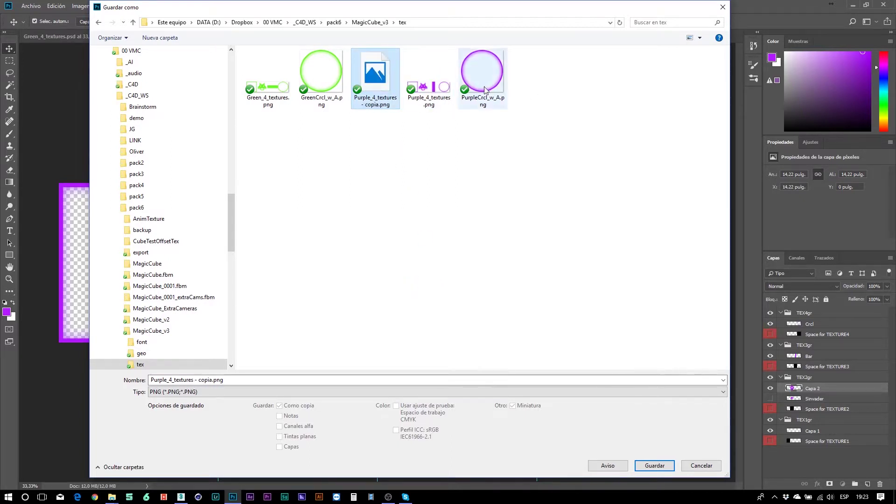
Save the image over the original Purple_4_textures.png and accept the PNG options
click(429, 89)
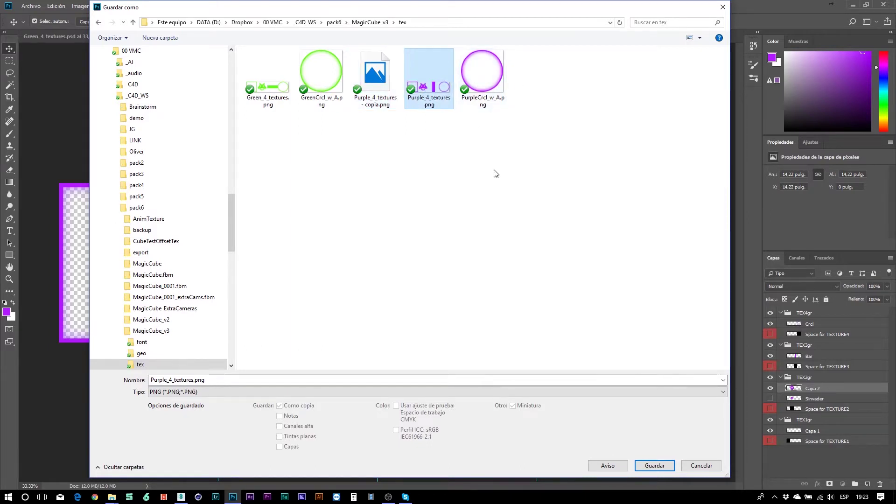
click(655, 466)
click(481, 253)
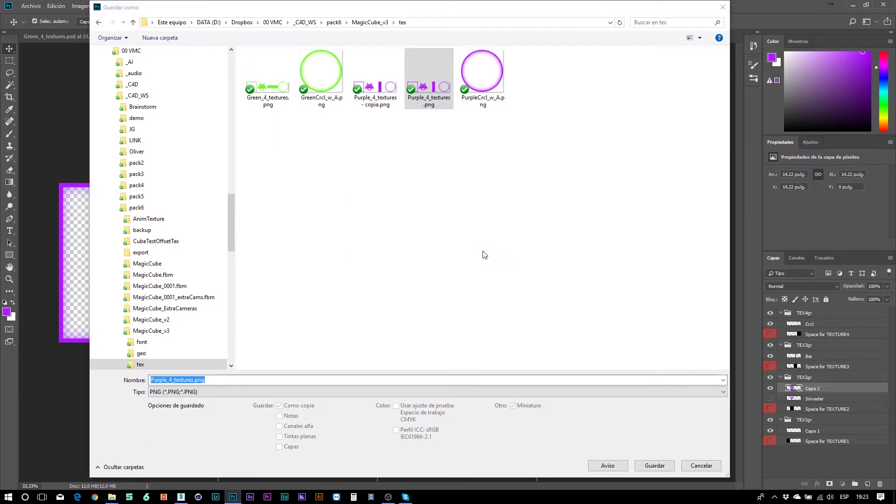
click(517, 150)
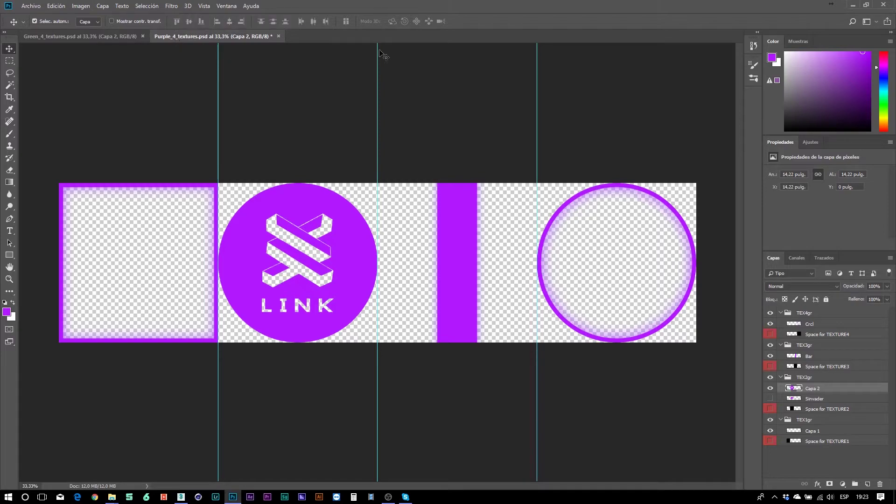
Minimize Photoshop and the file window, launch VisualMusic, and leave its project browser without loading a project
click(854, 4)
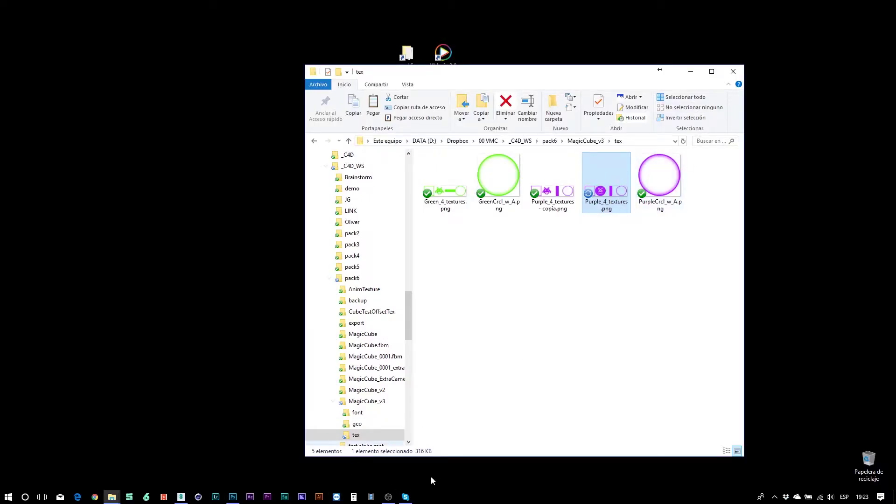
double_click(442, 52)
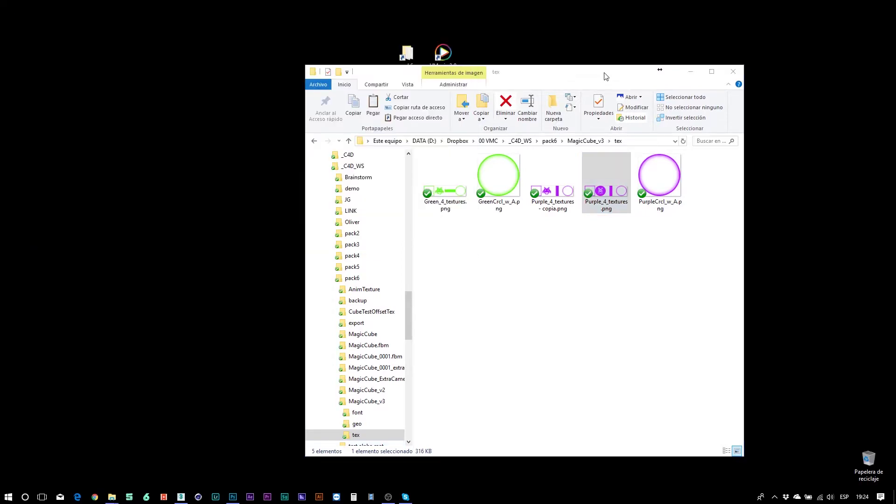
click(690, 72)
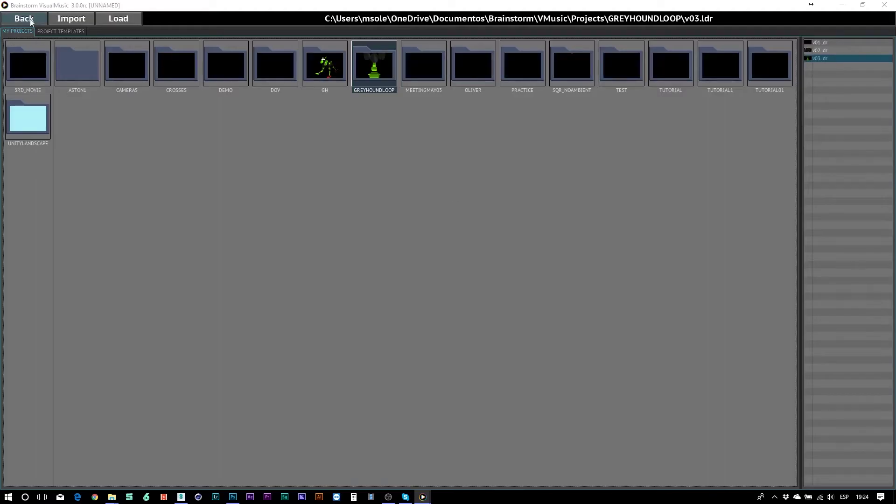
click(25, 20)
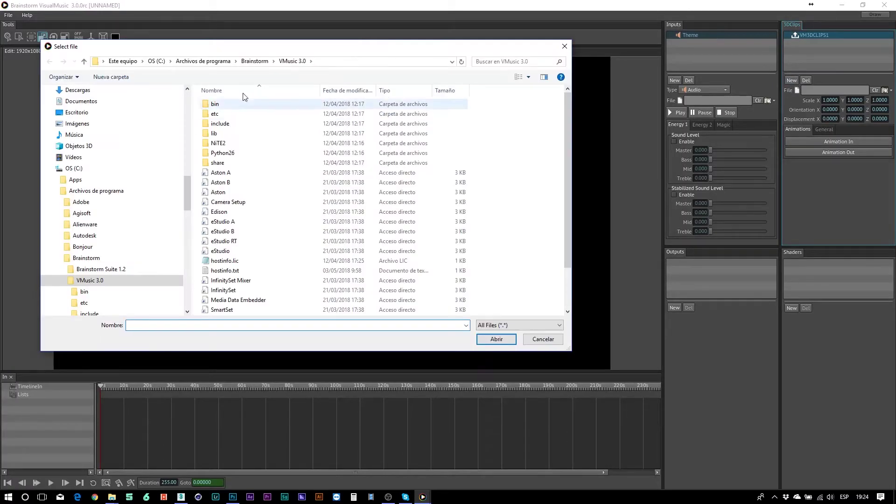
Load the MagicCube_v3 scene from the _C4D_WS > pack6 folder into the 3D clip
drag(188, 194, 188, 109)
click(84, 108)
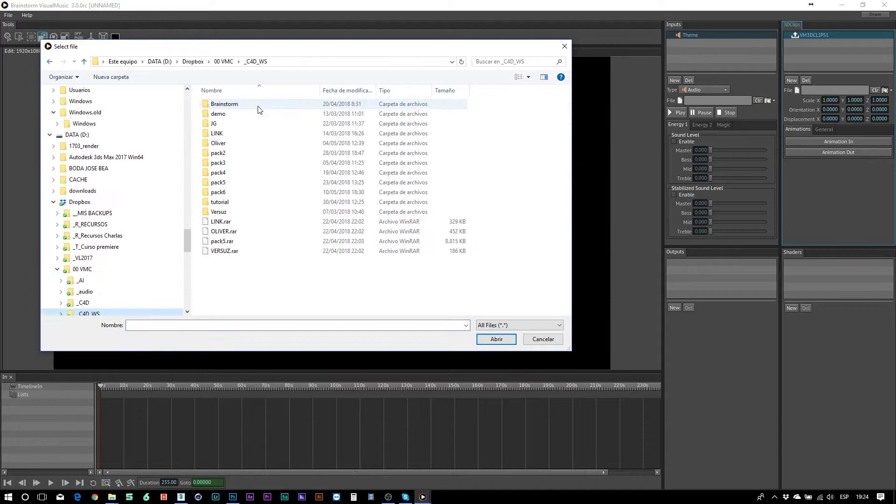
double_click(219, 191)
click(236, 104)
click(496, 339)
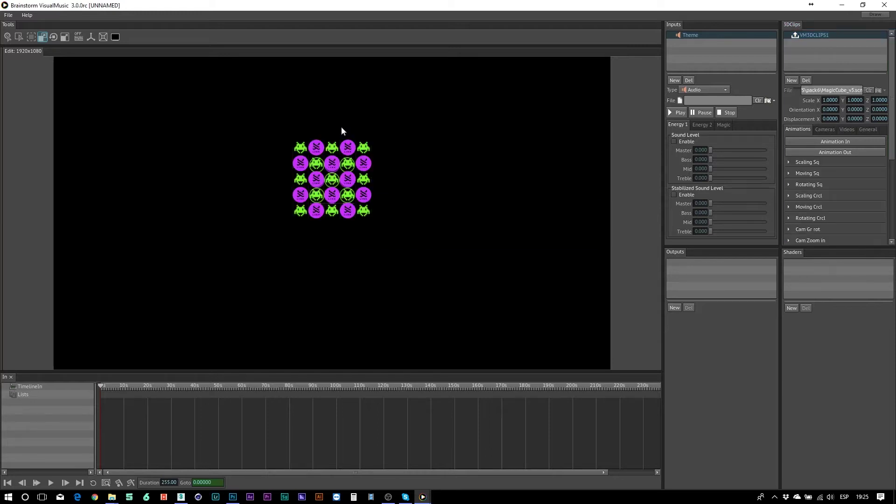
Set the Rotating Sq animation's In value to 0.7826 and inspect the LINK logo textures on the cube
drag(334, 272, 377, 287)
drag(357, 232, 421, 215)
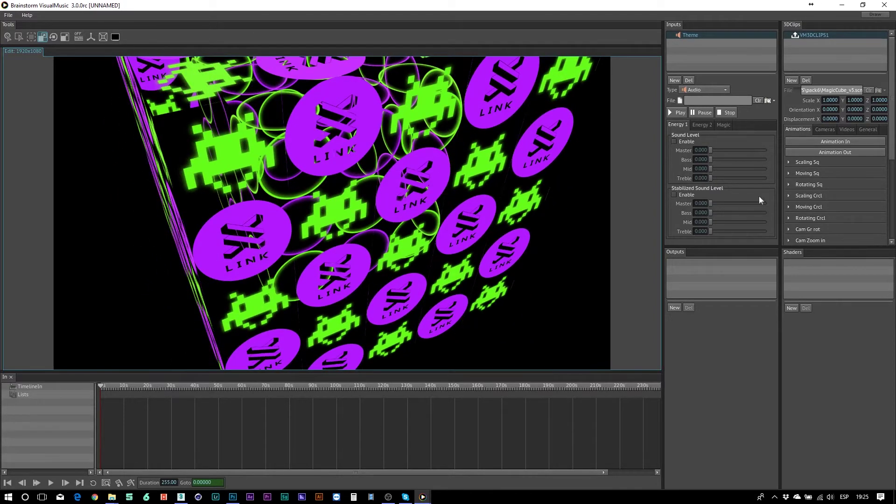
click(789, 184)
drag(827, 196, 849, 194)
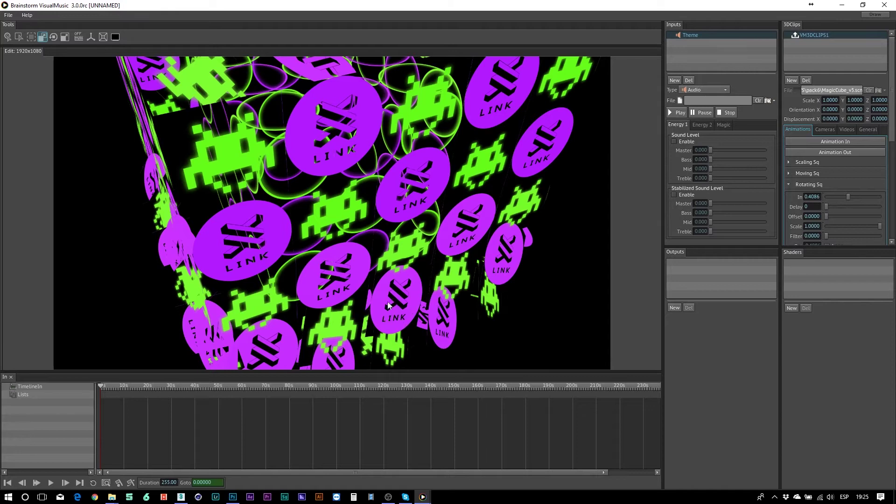
drag(849, 197, 869, 196)
middle_drag(445, 333, 59, 283)
scroll(473, 249, up, 5)
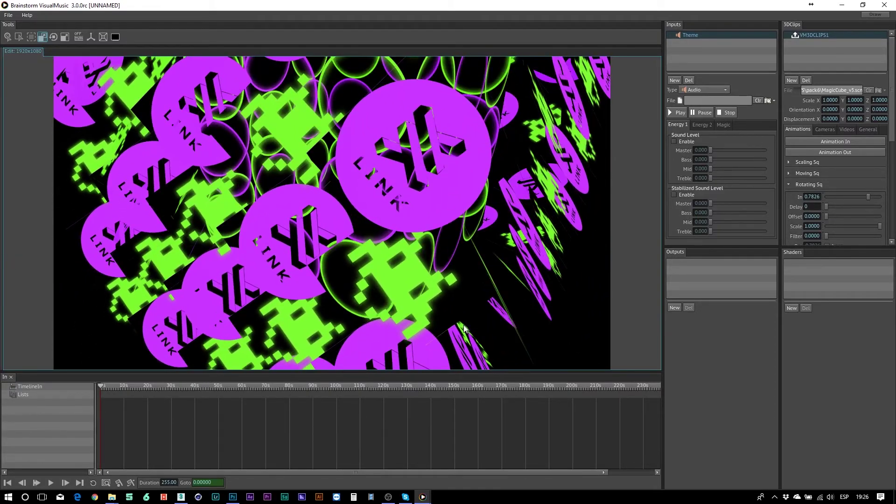
middle_drag(454, 319, 299, 299)
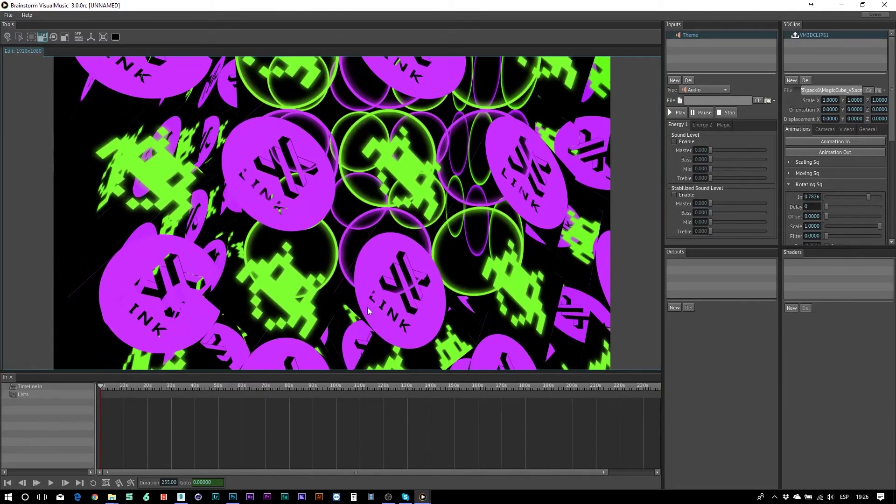